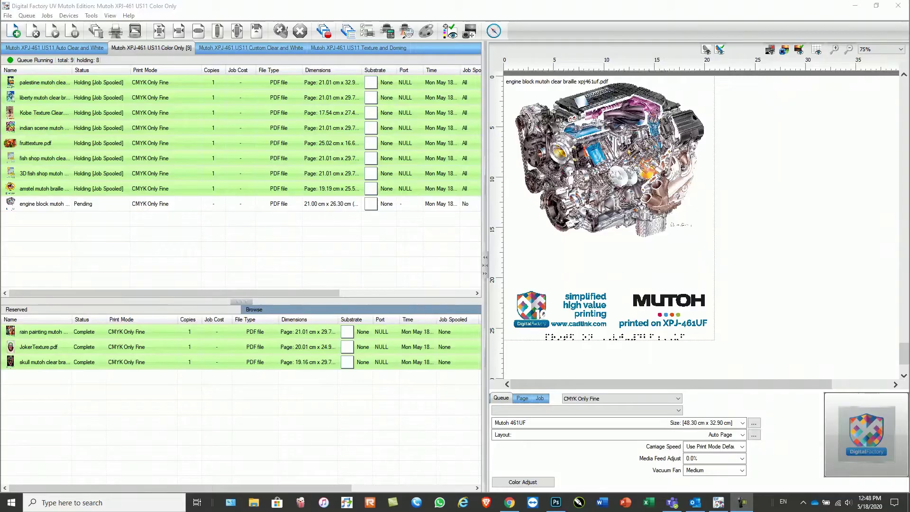
# Adjust black and saturation of the engine block job's Color Layer using ICC Setting, and generate its preview image.
pyautogui.click(42, 204)
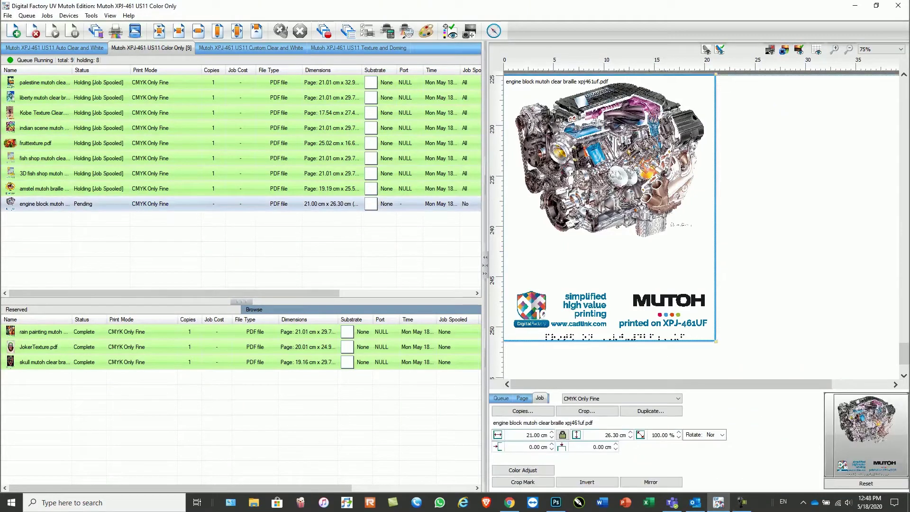
pyautogui.click(523, 469)
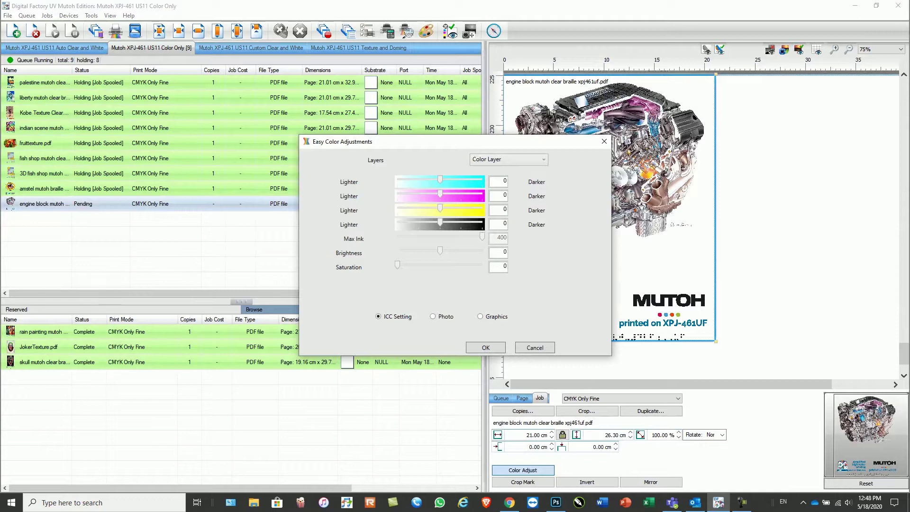
pyautogui.moveTo(397, 265); pyautogui.dragTo(440, 250)
pyautogui.moveTo(440, 222); pyautogui.dragTo(450, 222)
pyautogui.click(432, 316)
pyautogui.click(481, 316)
pyautogui.click(377, 316)
pyautogui.press('Return')
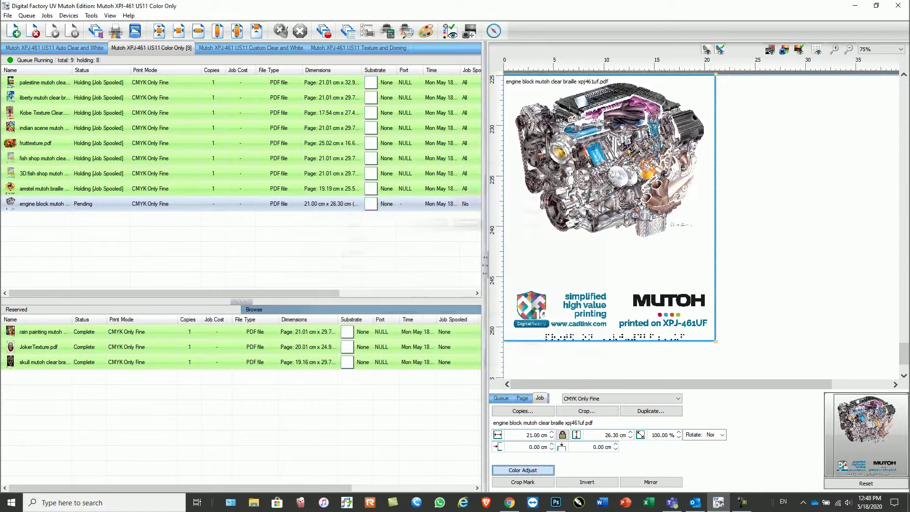
pyautogui.rightClick(192, 204)
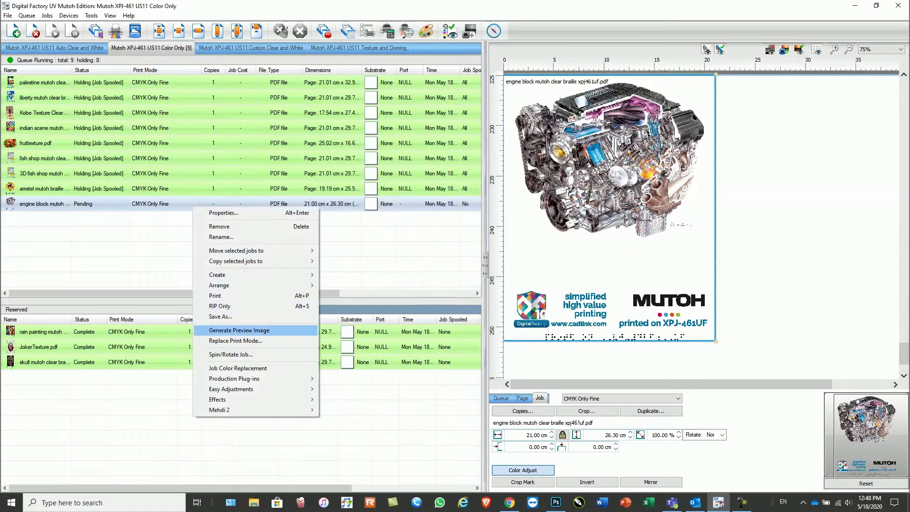
pyautogui.click(213, 330)
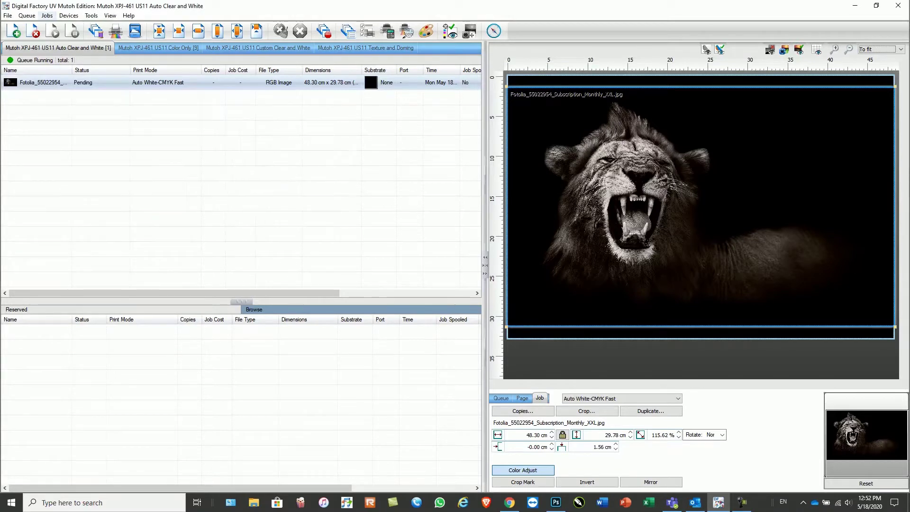
# Apply the KnockMeBlackOut plug-in to the lion image with underbase 74 and midtones 0.99, checking the underbase before returning to the transparent preview.
pyautogui.click(47, 15)
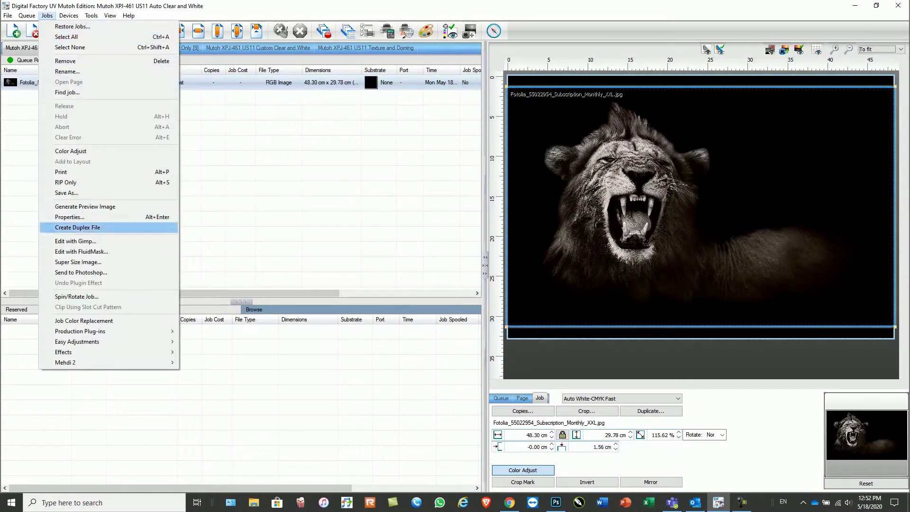
pyautogui.moveTo(80, 331)
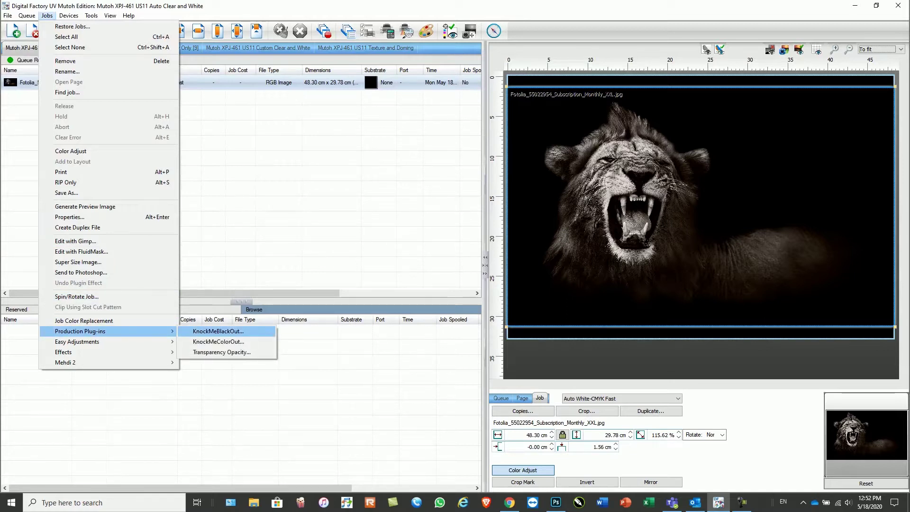
pyautogui.click(218, 331)
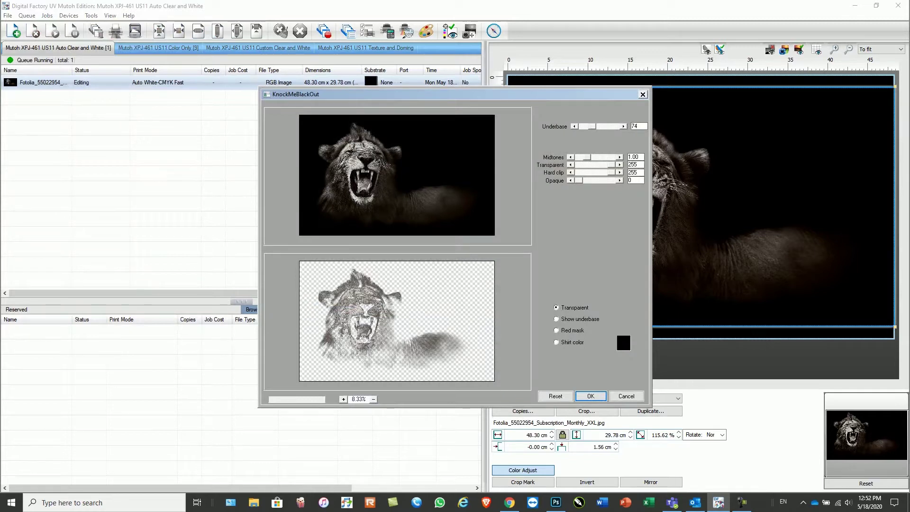
pyautogui.moveTo(593, 126); pyautogui.dragTo(593, 126)
pyautogui.write('74')
pyautogui.moveTo(586, 157)
pyautogui.mouseDown()
pyautogui.moveTo(595, 157)
pyautogui.moveTo(588, 157)
pyautogui.mouseUp()
pyautogui.click(556, 319)
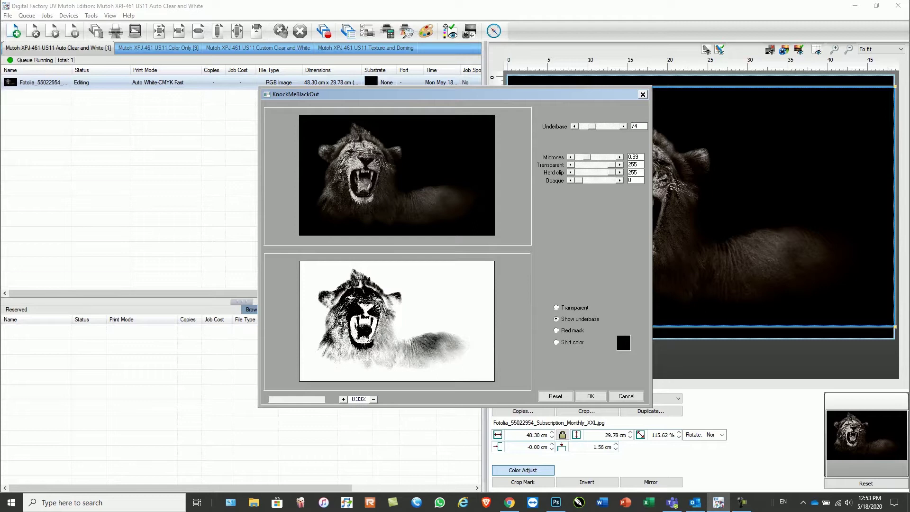
pyautogui.moveTo(587, 157); pyautogui.dragTo(591, 156)
pyautogui.click(557, 308)
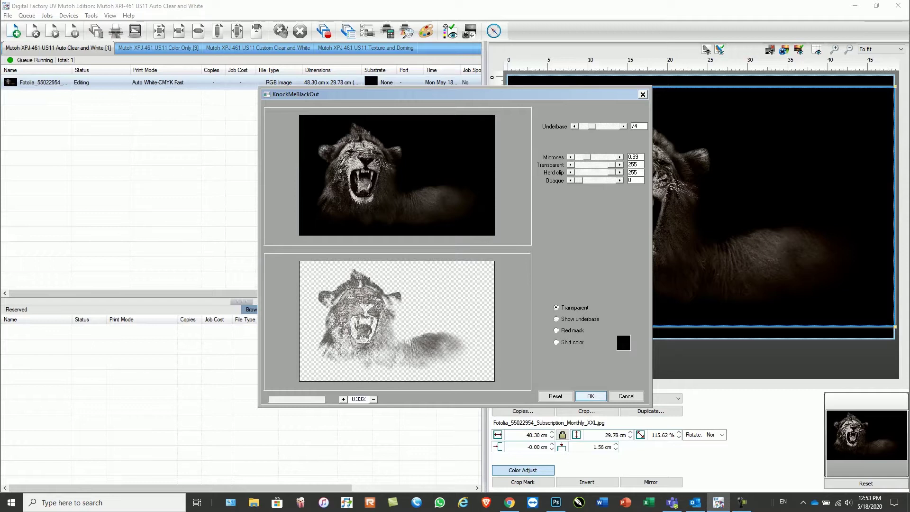
pyautogui.click(591, 396)
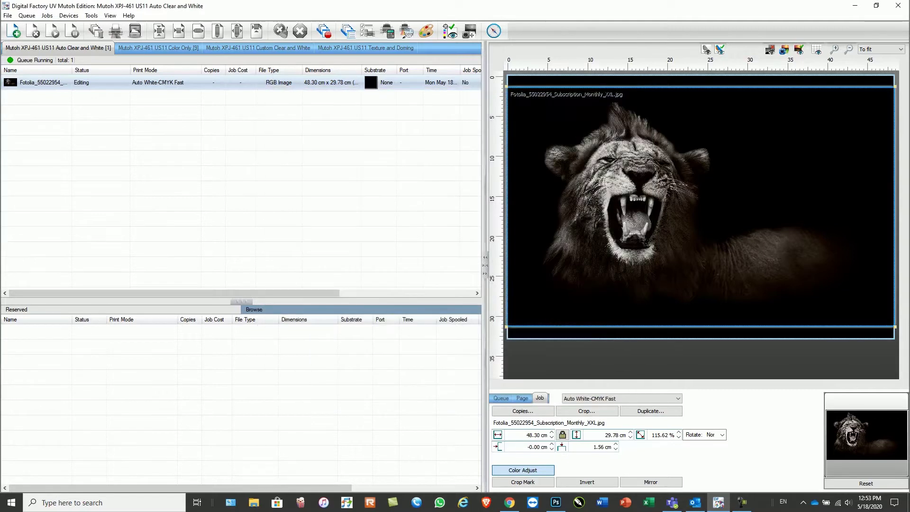
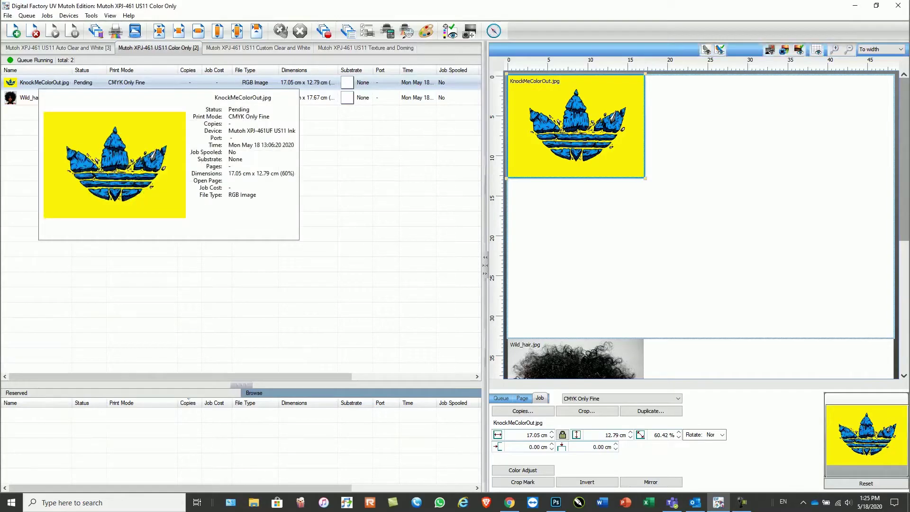
# Try the Distressed Frames effect on the KnockMeColorOut.jpg job, previewing the whole image at 50%.
pyautogui.click(47, 15)
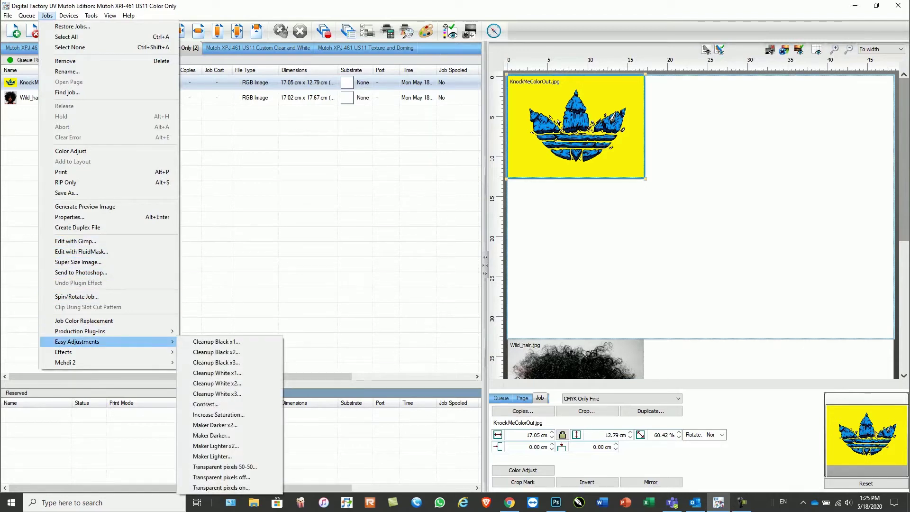
pyautogui.moveTo(94, 351)
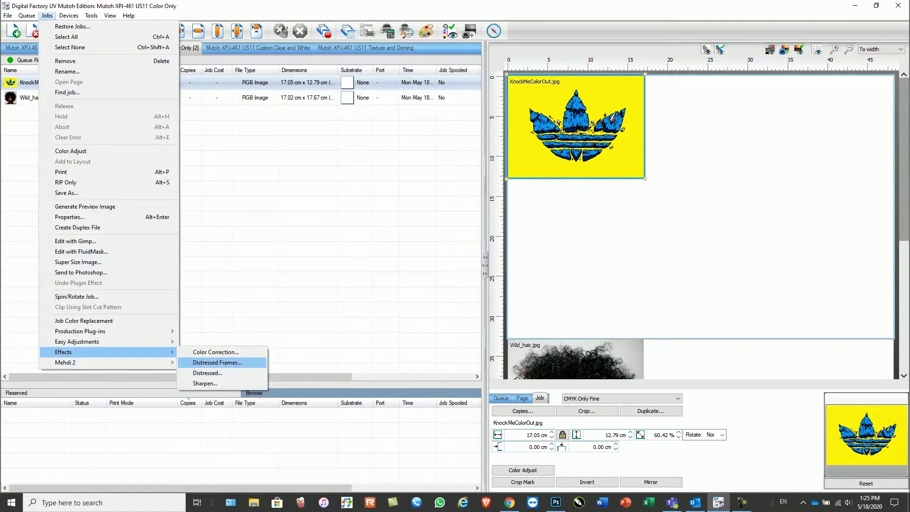
pyautogui.click(217, 362)
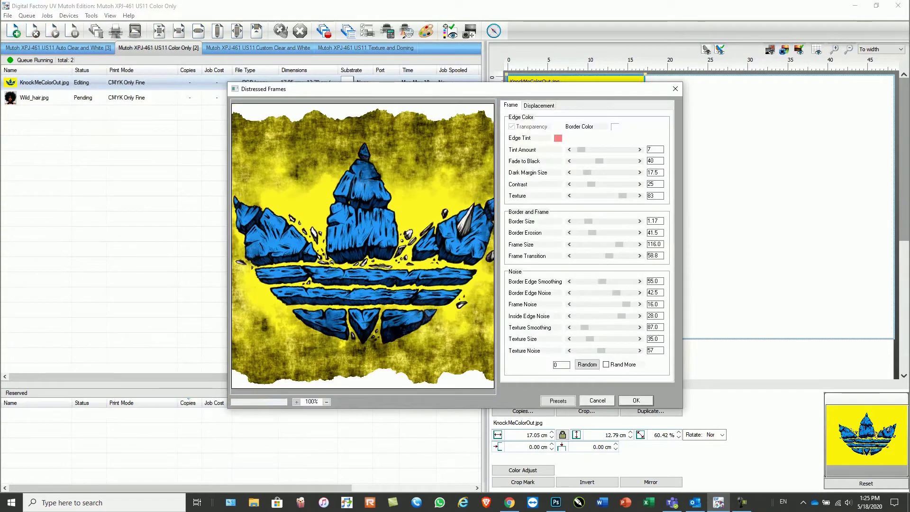
pyautogui.click(326, 401)
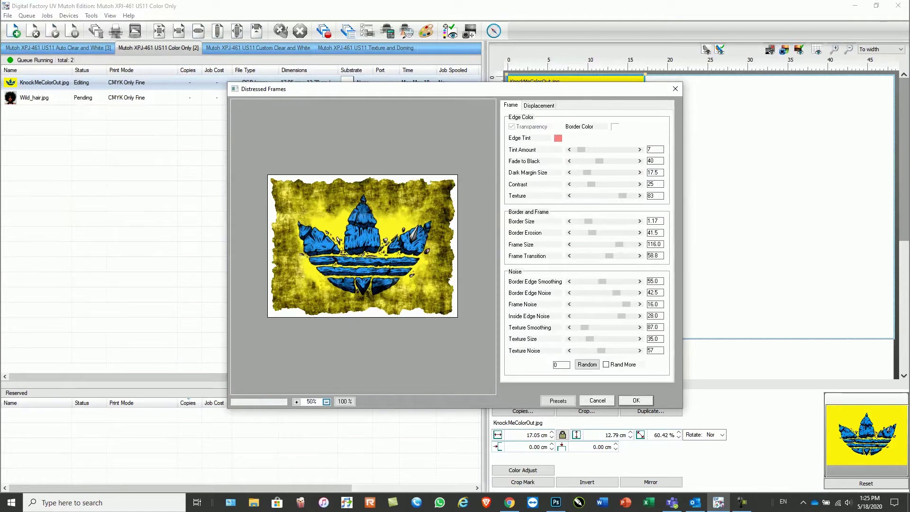
pyautogui.click(636, 400)
# Apply the Distressed effect with the Distressed1 B-W preset mask to the KnockMeColorOut.jpg job.
pyautogui.click(47, 15)
pyautogui.moveTo(95, 352)
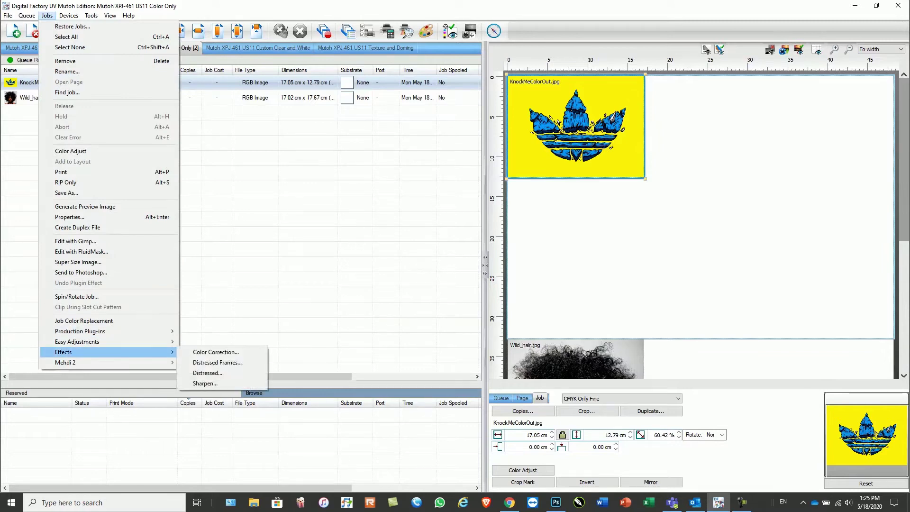
pyautogui.click(207, 373)
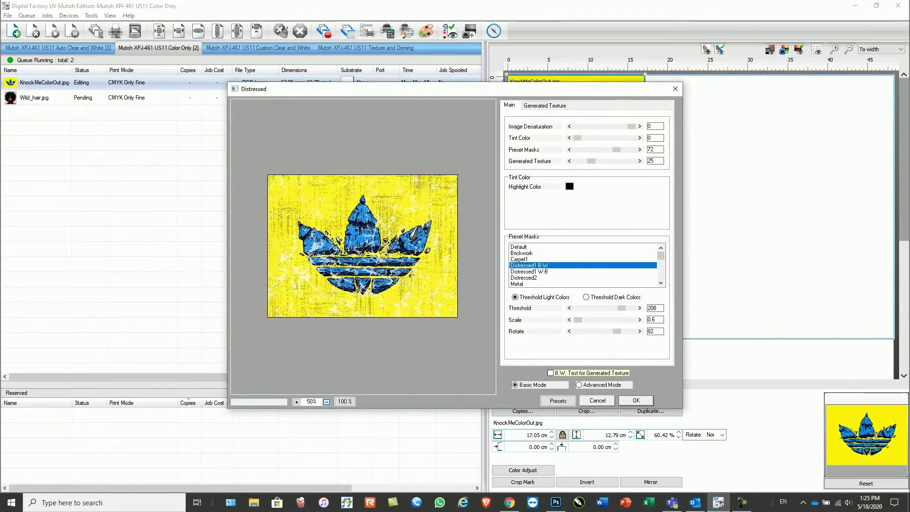
pyautogui.press('Return')
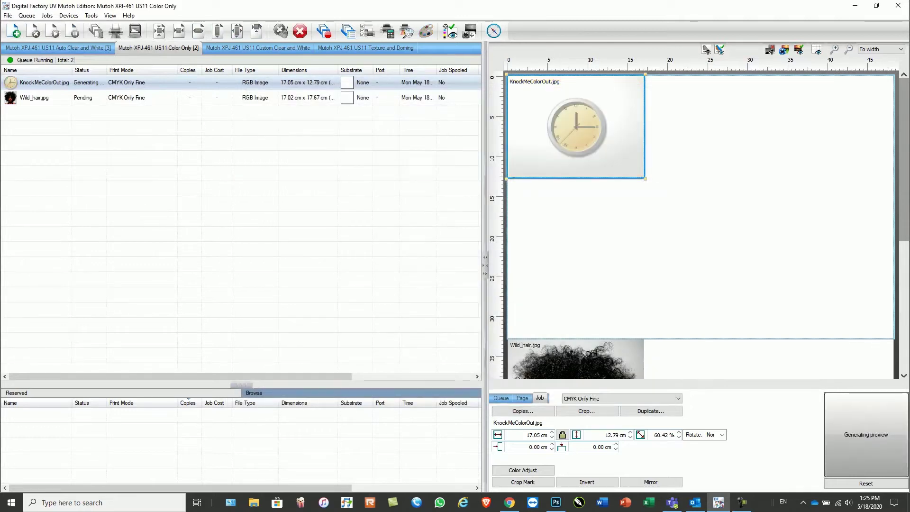
# Open the Wild_hair.jpg job in FluidMask for editing.
pyautogui.moveTo(42, 97)
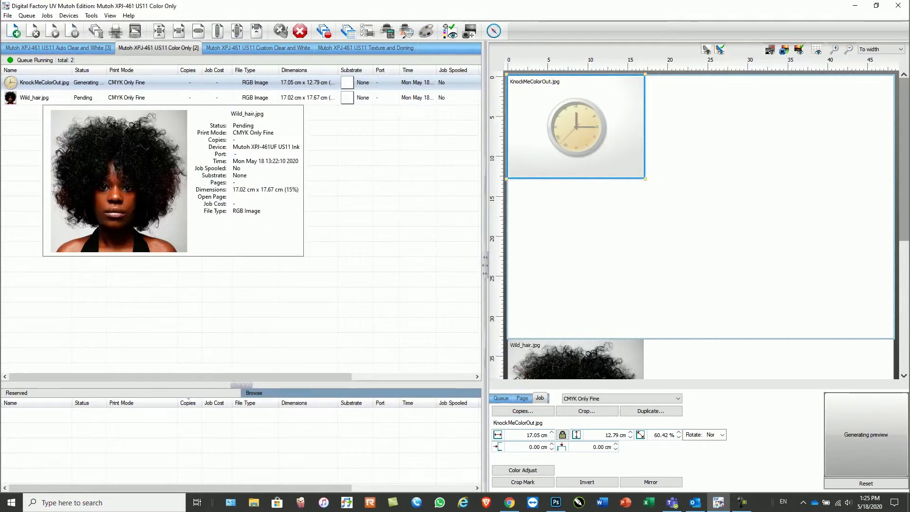
pyautogui.click(42, 97)
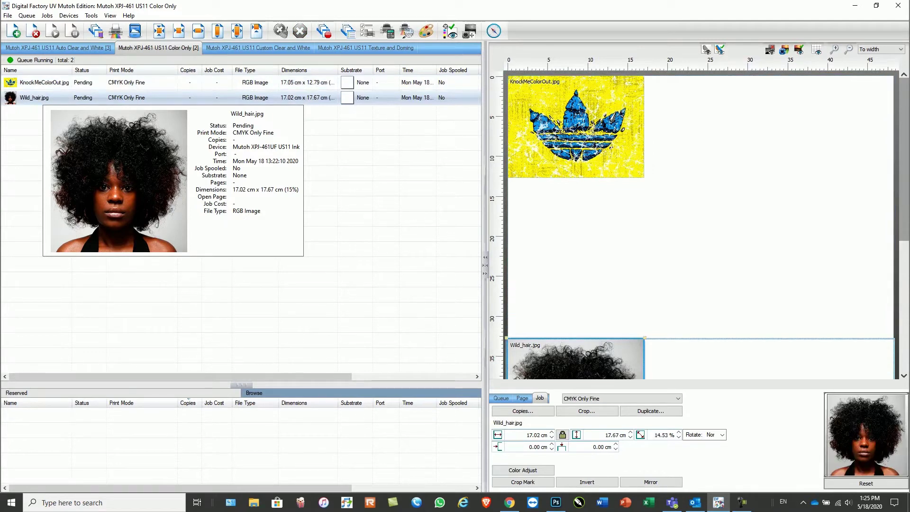
pyautogui.click(47, 16)
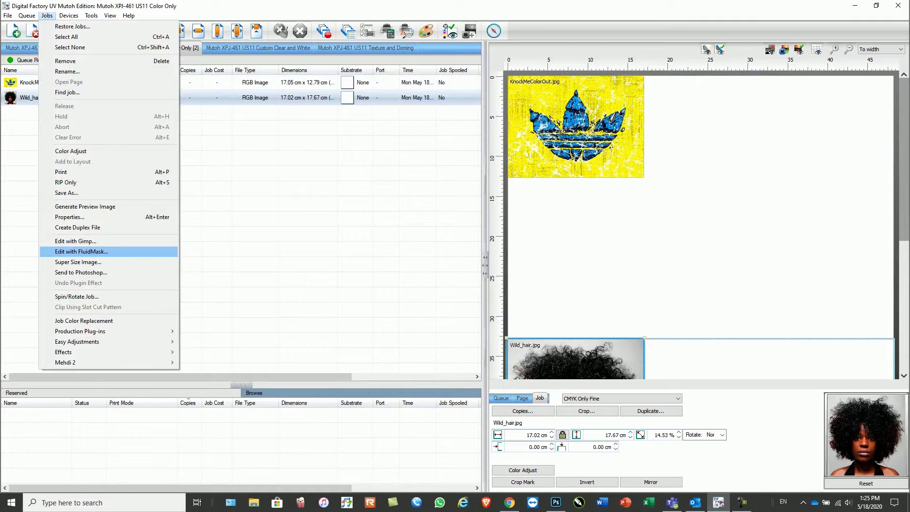
pyautogui.press('Return')
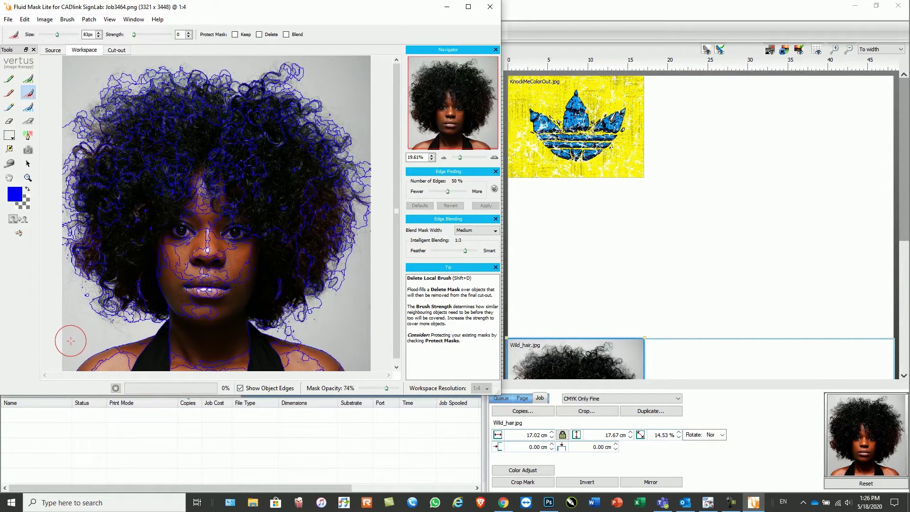
# Mask the grey background around the woman for deletion and fill the remaining portrait area with the keep mask.
pyautogui.click(71, 340)
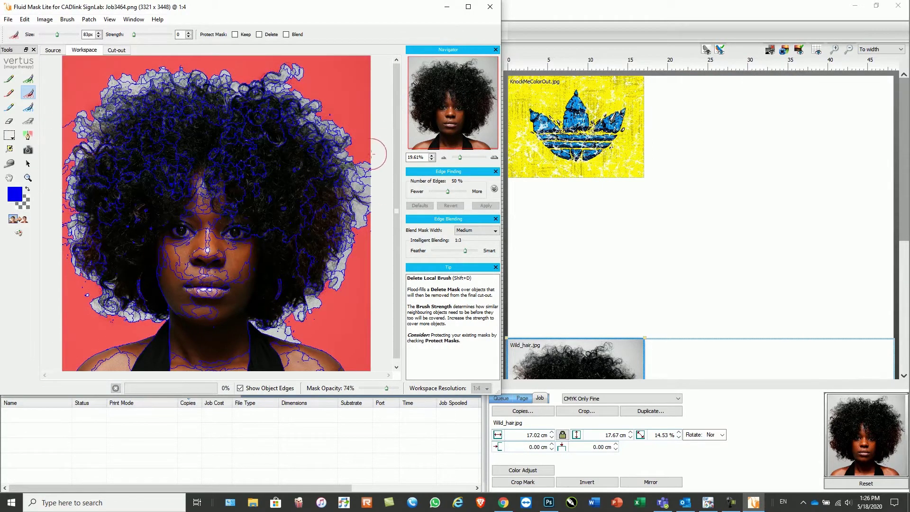
pyautogui.click(45, 19)
pyautogui.click(78, 103)
# Paint a blend mask around the edges of the hair and neck with the Blend Local Brush.
pyautogui.click(28, 107)
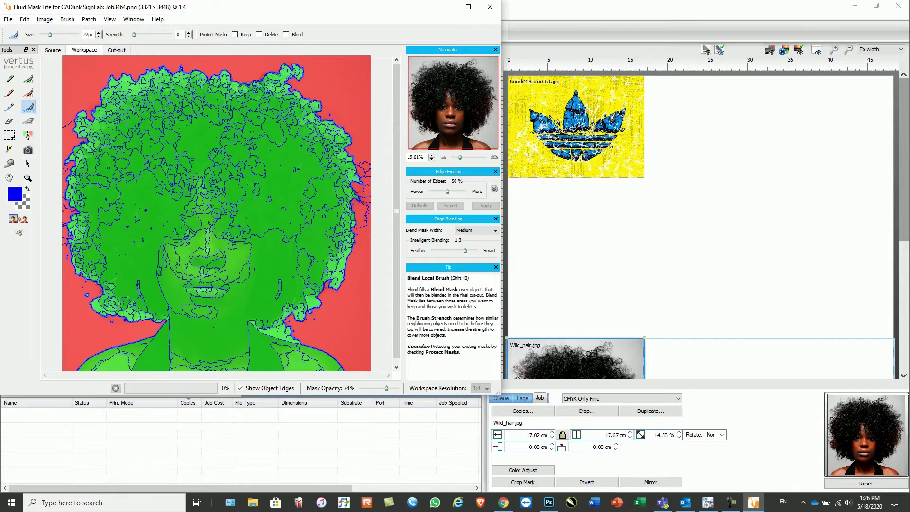
pyautogui.moveTo(150, 326)
pyautogui.mouseDown()
pyautogui.moveTo(90, 287)
pyautogui.moveTo(74, 202)
pyautogui.moveTo(83, 117)
pyautogui.moveTo(156, 75)
pyautogui.moveTo(263, 78)
pyautogui.moveTo(332, 120)
pyautogui.moveTo(353, 199)
pyautogui.moveTo(327, 291)
pyautogui.moveTo(272, 318)
pyautogui.moveTo(258, 346)
pyautogui.mouseUp()
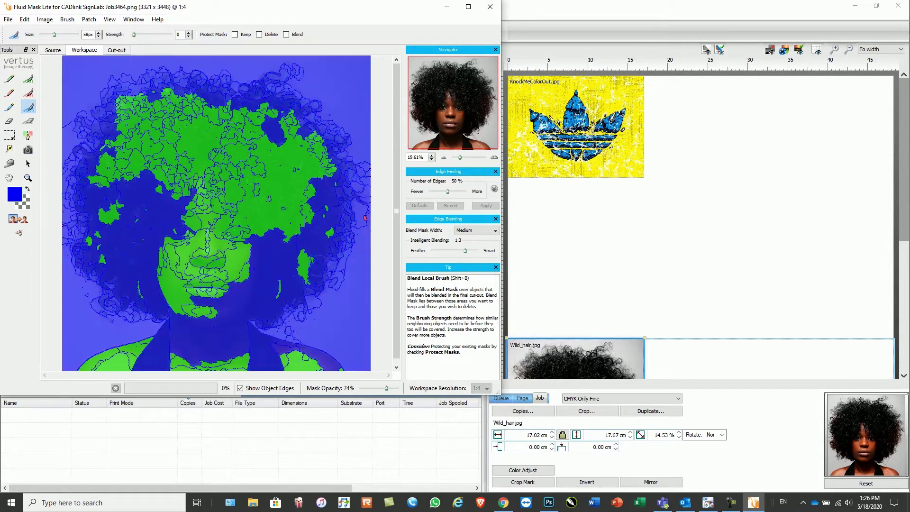
pyautogui.moveTo(157, 80)
pyautogui.mouseDown()
pyautogui.moveTo(199, 95)
pyautogui.moveTo(256, 92)
pyautogui.moveTo(344, 183)
pyautogui.mouseUp()
# Create the cut-out of the portrait, then save and apply it to the Wild_hair.jpg job.
pyautogui.click(18, 219)
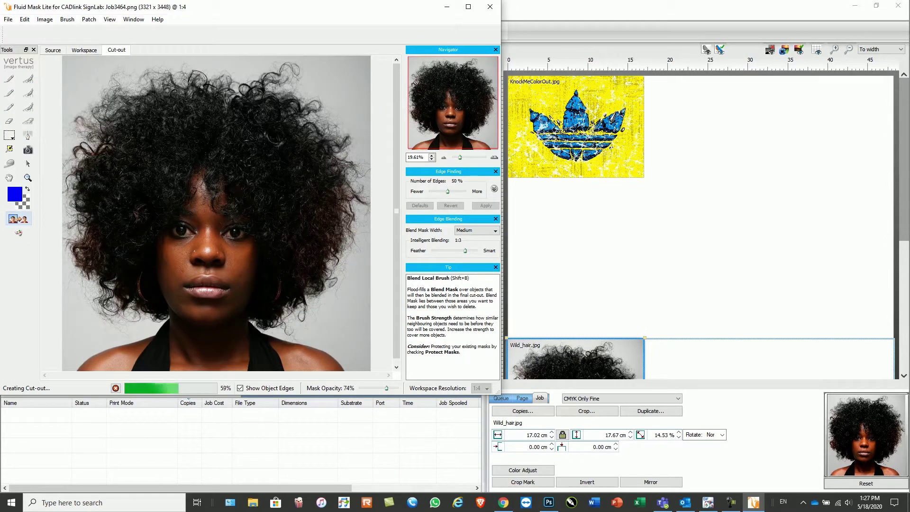
pyautogui.click(8, 19)
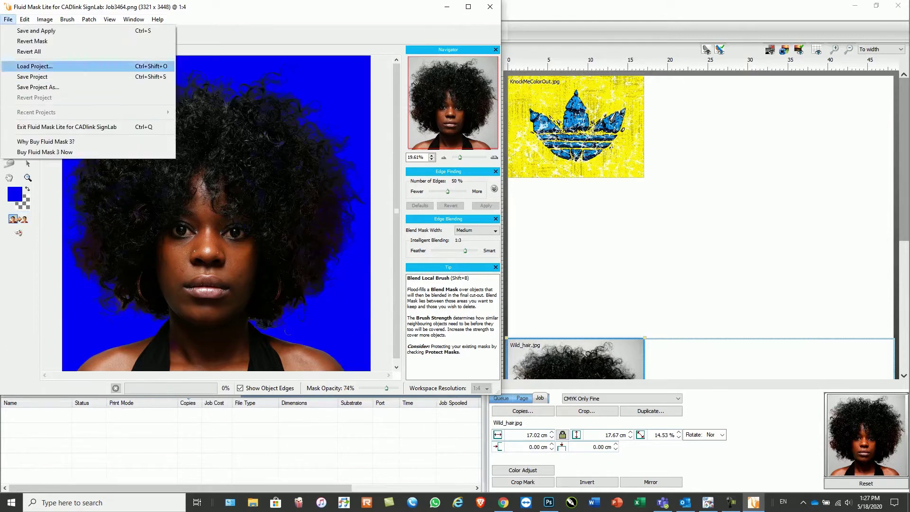
pyautogui.click(33, 28)
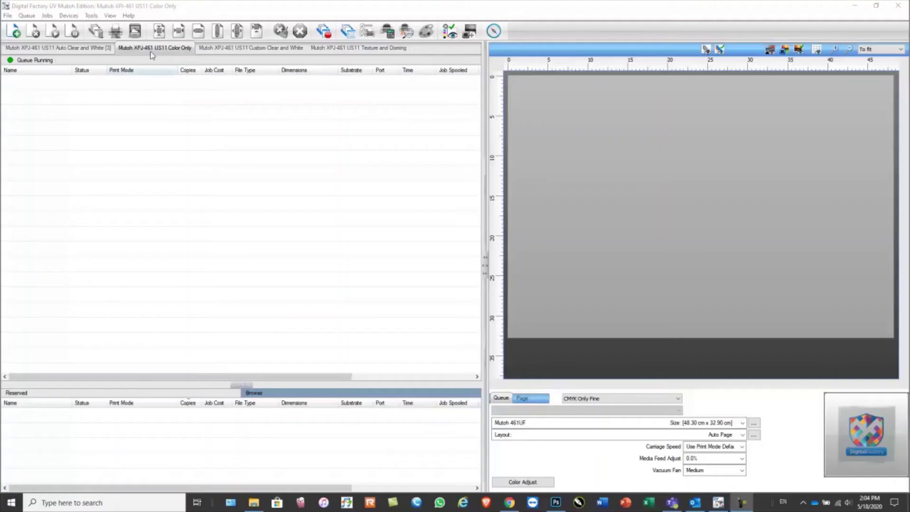
# Set the media type of the Mutoh XPJ-461 US11 Color Only queue to Template media in its media setup.
pyautogui.click(149, 48)
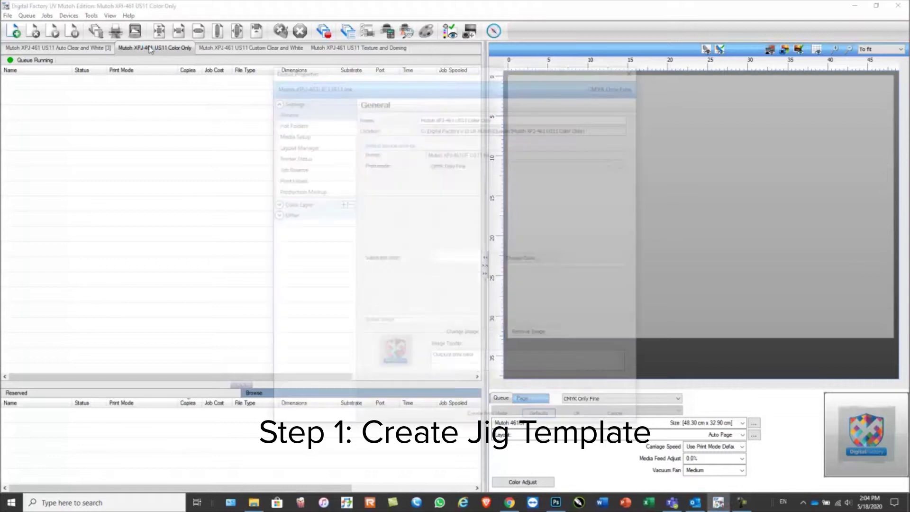
pyautogui.click(290, 136)
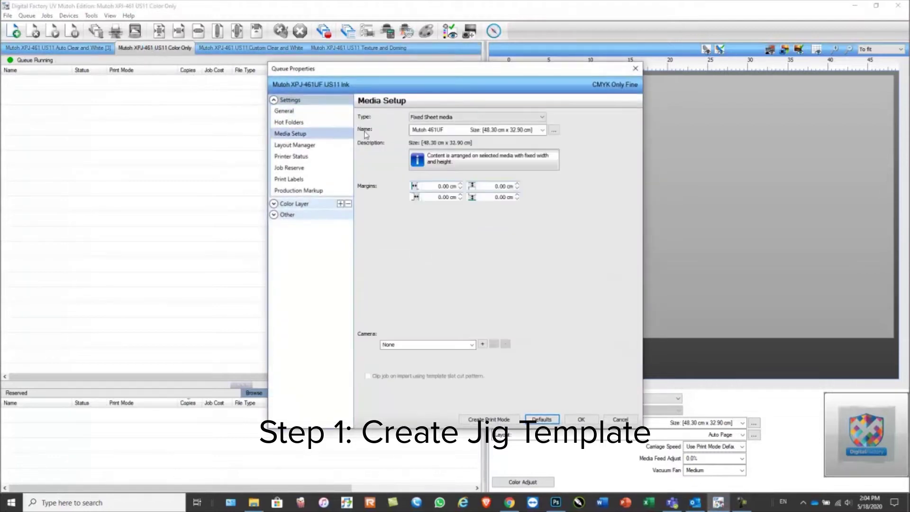
pyautogui.click(441, 121)
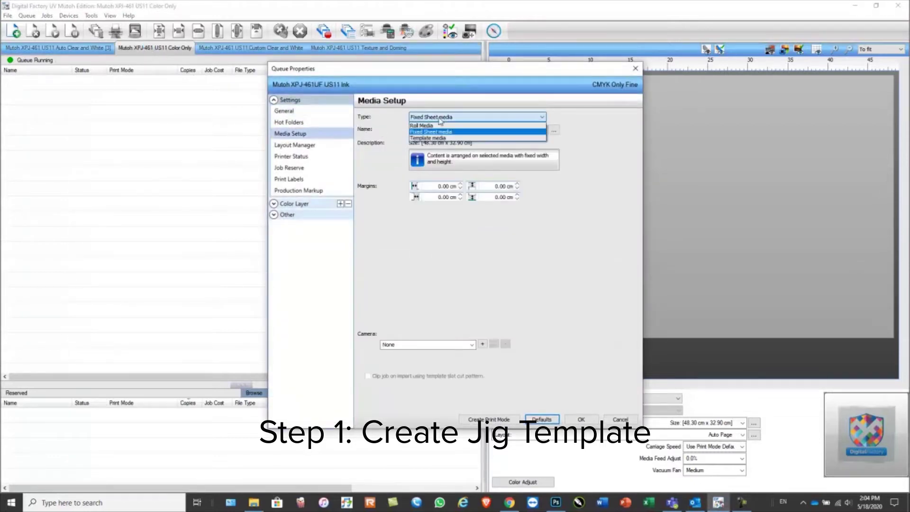
pyautogui.click(434, 141)
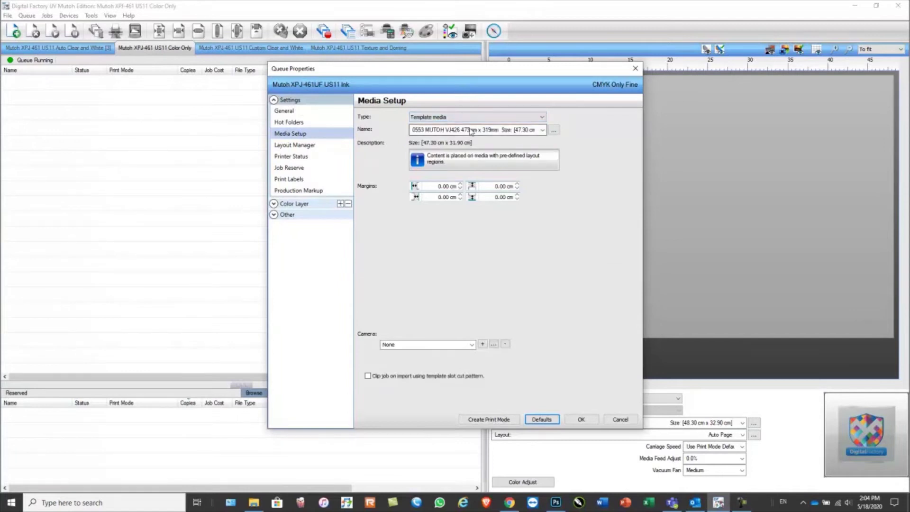
# Create a new template media named Business Cards based on the Mutoh 461UF sheet (48.30 cm x 32.90 cm).
pyautogui.click(554, 130)
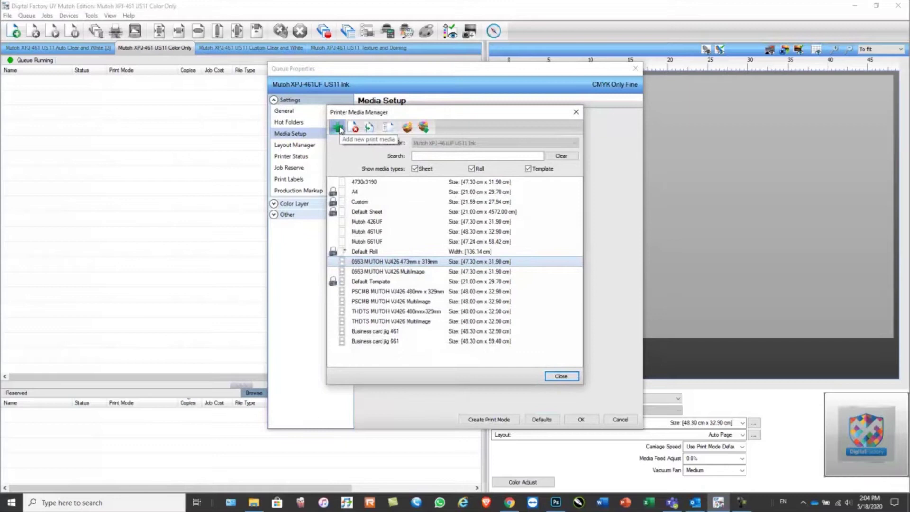
pyautogui.click(338, 128)
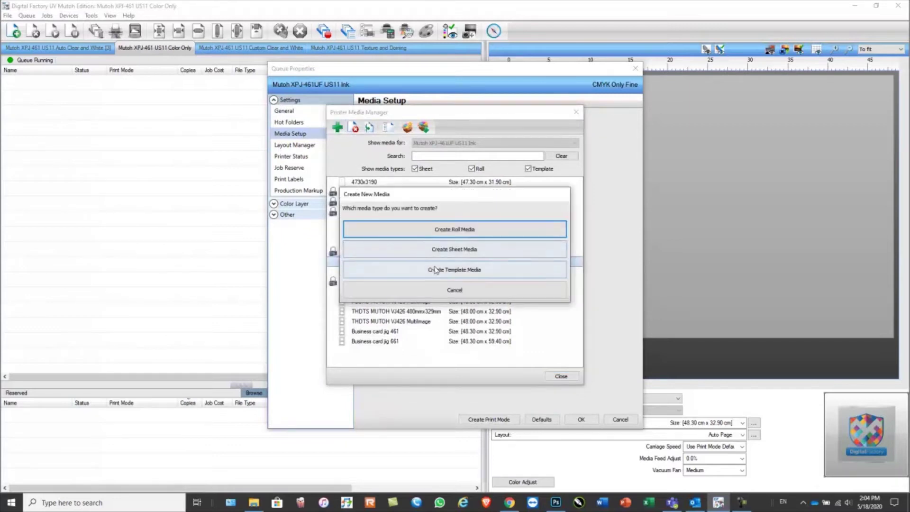
pyautogui.click(453, 271)
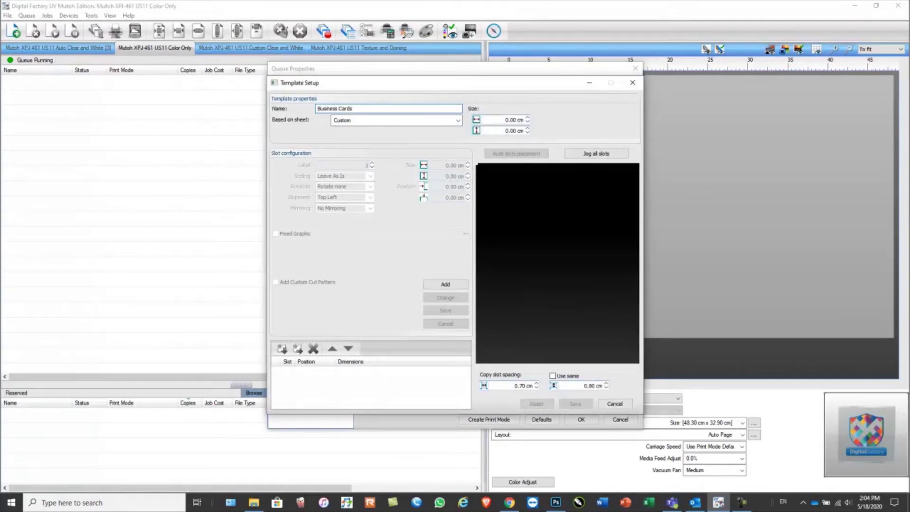
pyautogui.click(432, 120)
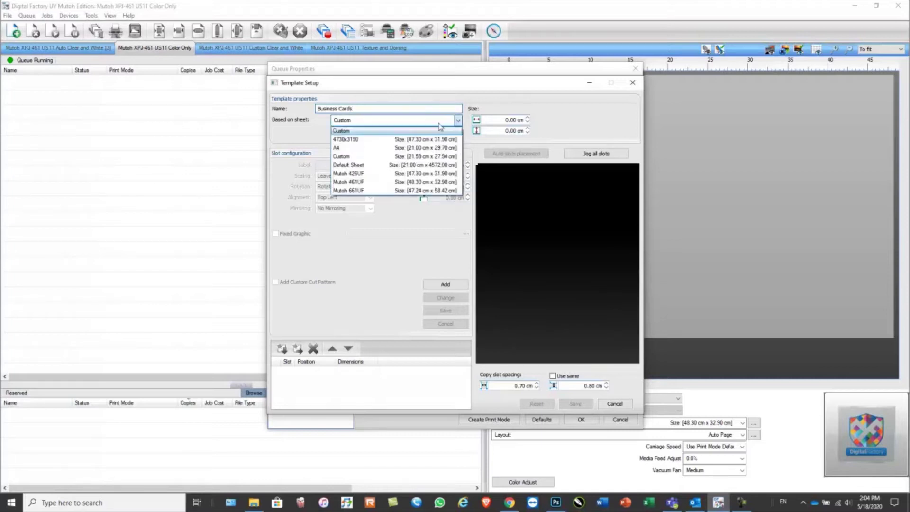
pyautogui.click(412, 181)
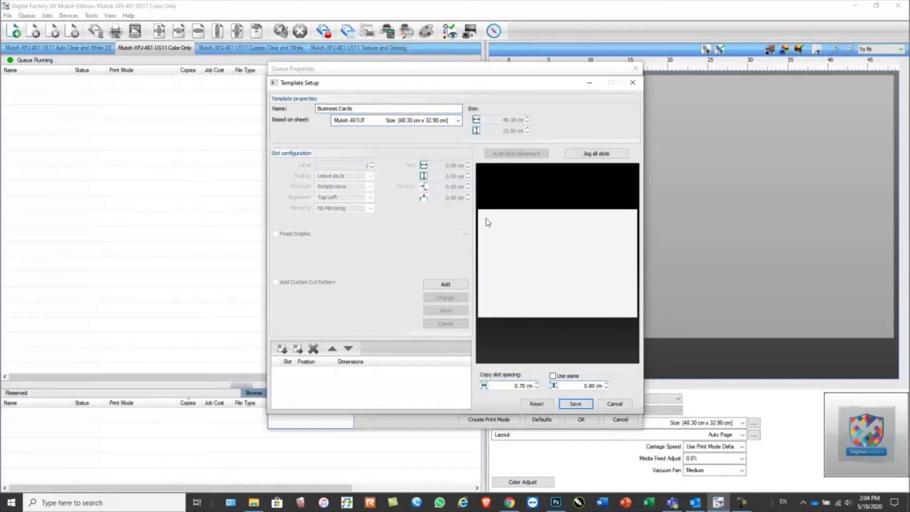
# Add a slot sized 8.80 x 5.60 cm at a horizontal position of 0.70 cm and a vertical position of 0.80 cm.
pyautogui.click(452, 286)
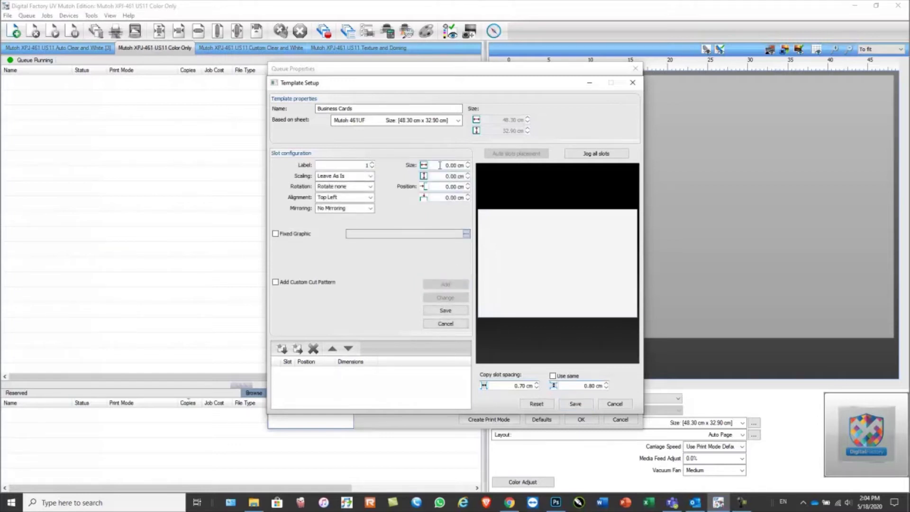
pyautogui.doubleClick(462, 166)
pyautogui.write('8.80')
pyautogui.press('Tab')
pyautogui.write('5.60')
pyautogui.press('Tab')
pyautogui.write('0.70')
pyautogui.press('Tab')
pyautogui.write('0')
# Set the copy slot spacing to 0.70 cm horizontally and 0.80 cm vertically.
pyautogui.click(506, 386)
pyautogui.write('0')
pyautogui.click(600, 386)
pyautogui.write('0')
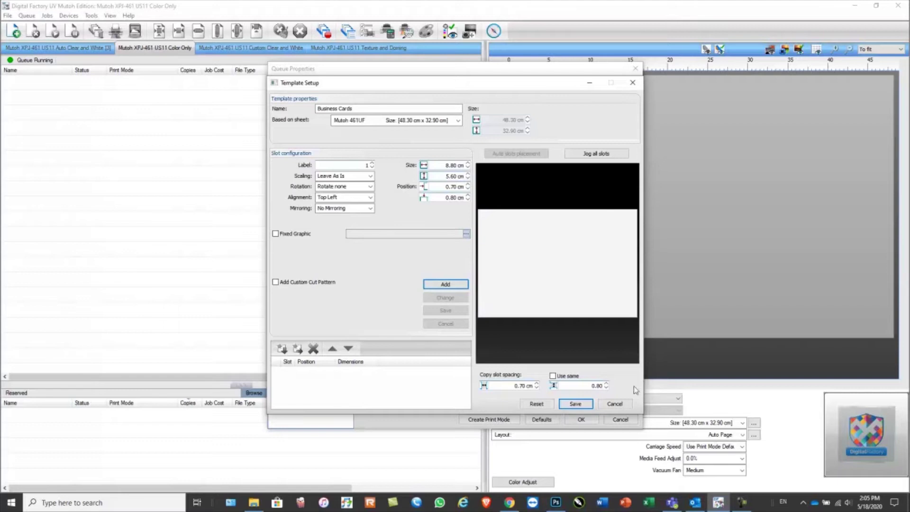
# Set the slot to Scale To Fit: Always, Center alignment and Rotate none, and save it.
pyautogui.click(370, 176)
pyautogui.click(360, 196)
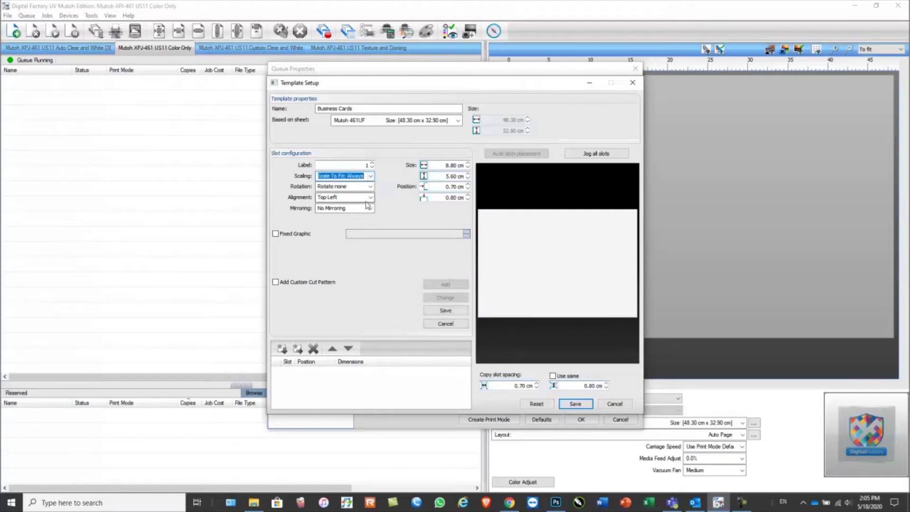
pyautogui.click(369, 198)
pyautogui.click(344, 232)
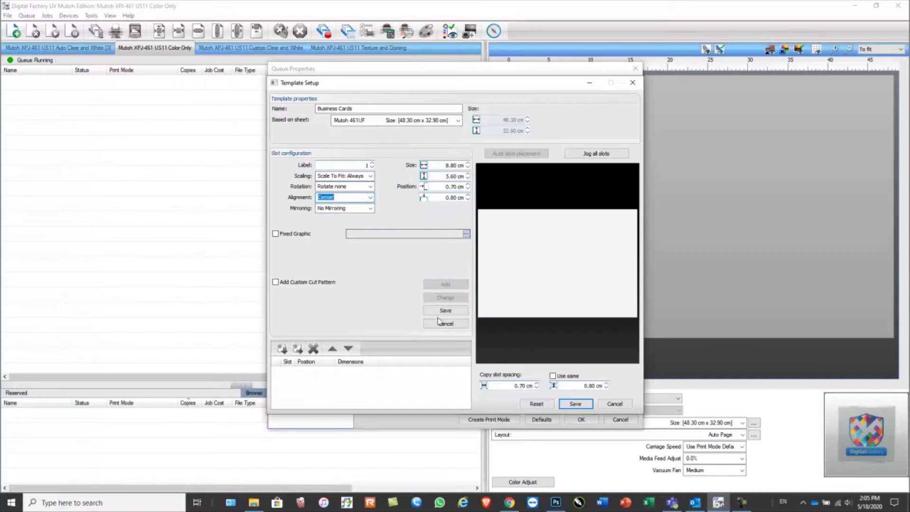
pyautogui.click(371, 187)
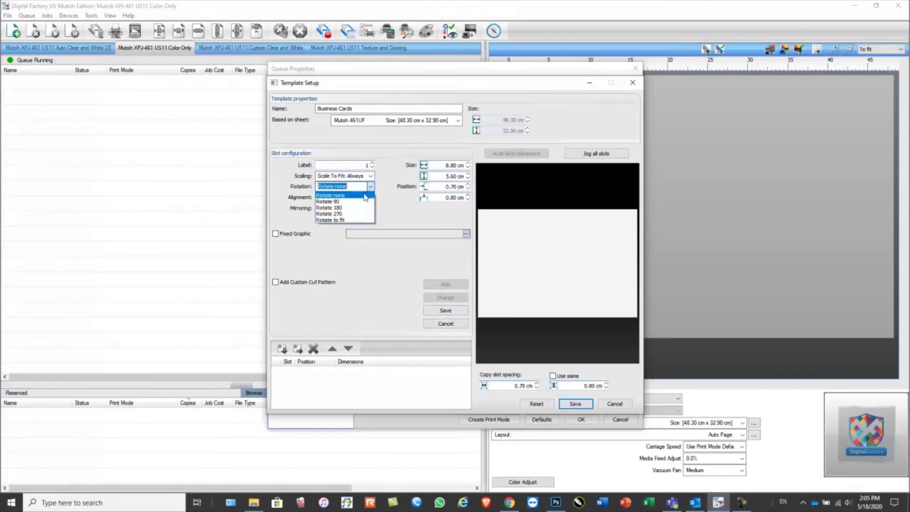
pyautogui.click(351, 195)
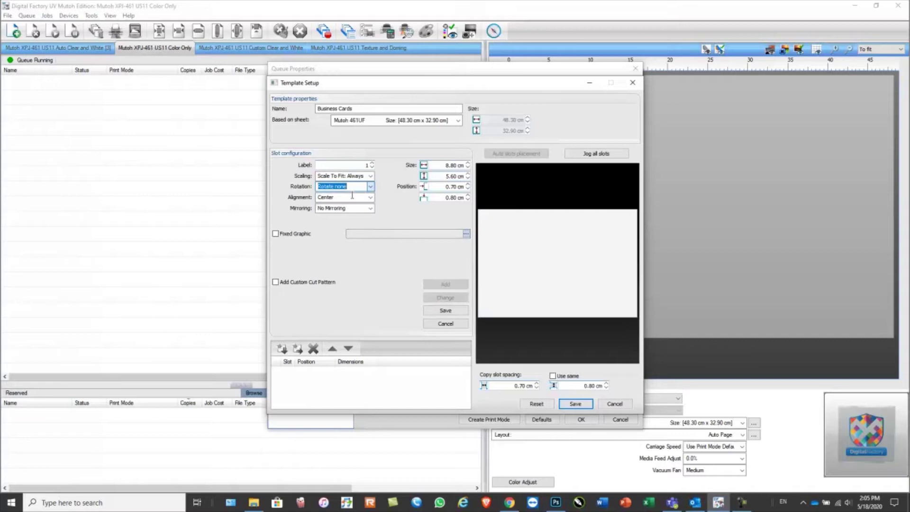
pyautogui.click(575, 404)
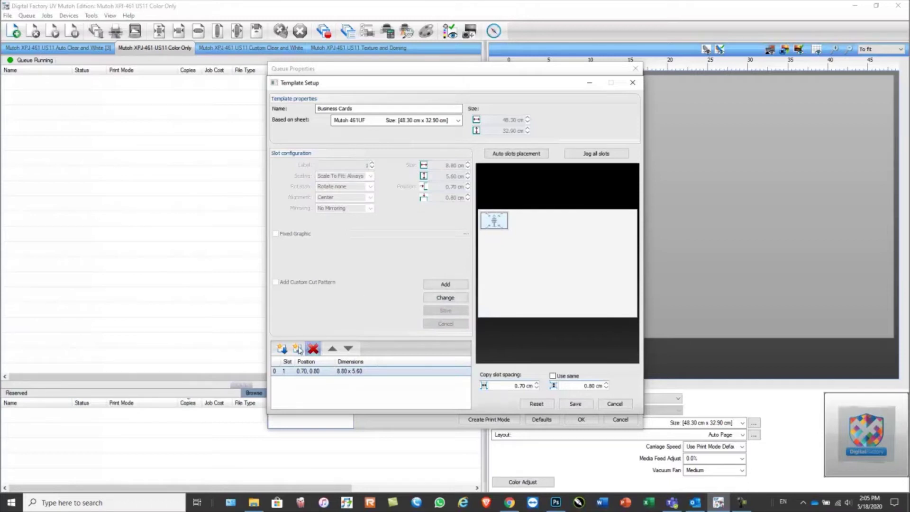
# Copy the slot across the sheet four times to make a top row of five slots.
pyautogui.click(298, 349)
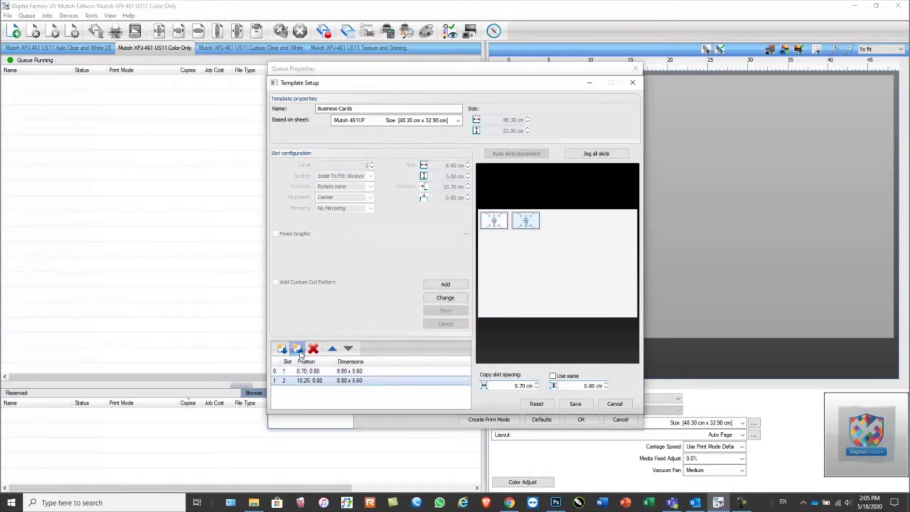
pyautogui.click(297, 349)
pyautogui.click(297, 349)
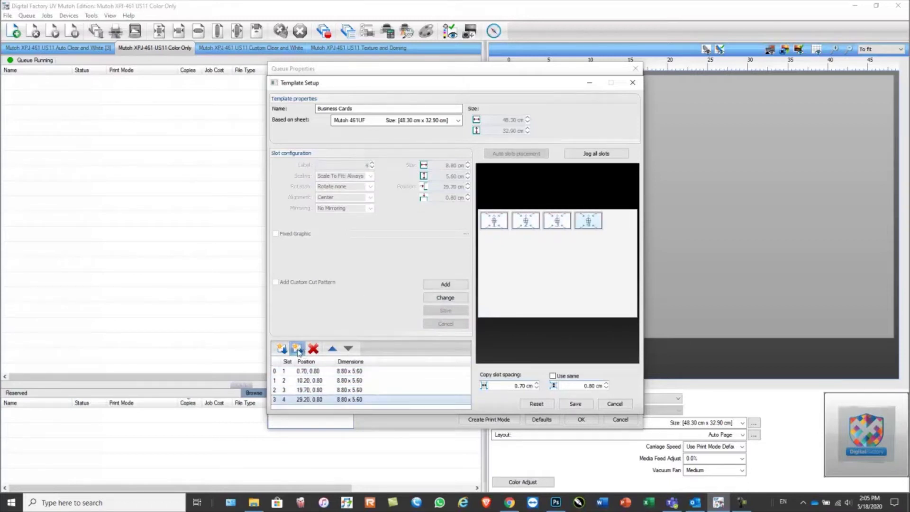
pyautogui.click(298, 349)
# Copy the first and second slots of the top row downward four times each to fill two columns.
pyautogui.click(494, 223)
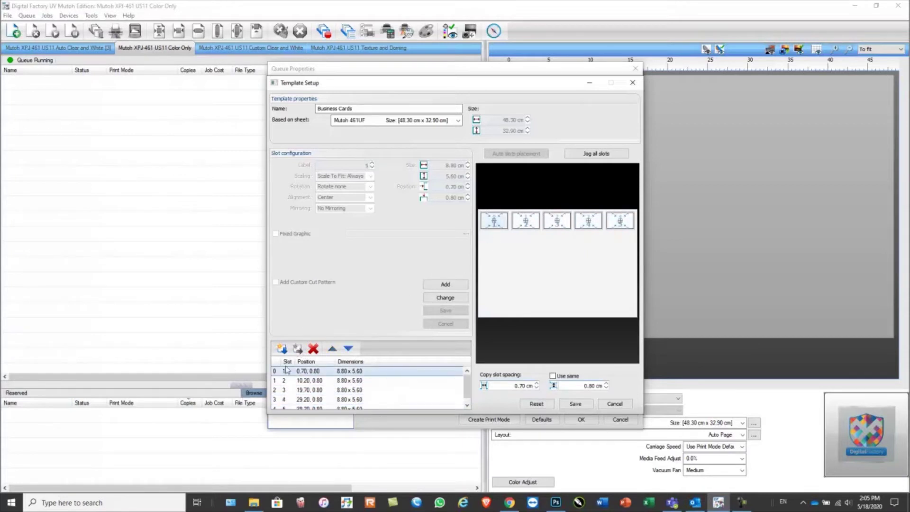
pyautogui.click(281, 349)
pyautogui.click(281, 349)
pyautogui.click(282, 349)
pyautogui.click(283, 349)
pyautogui.click(525, 223)
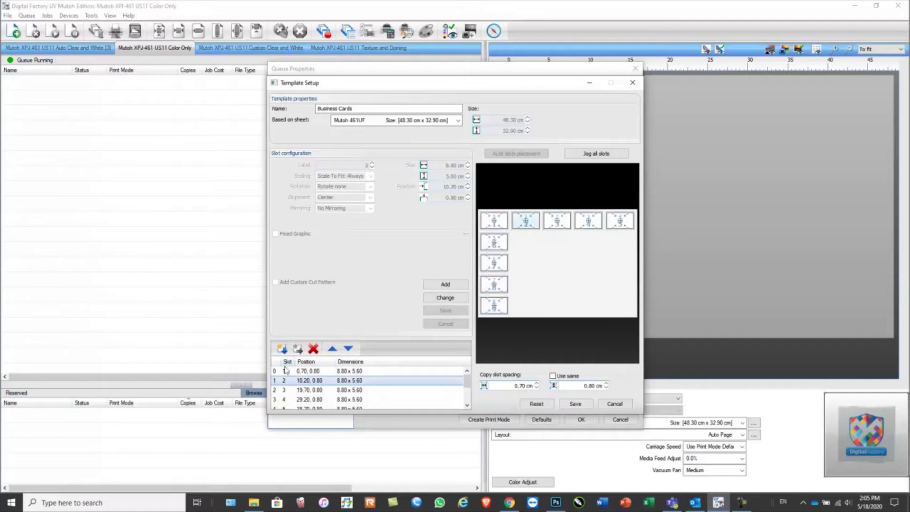
pyautogui.click(281, 350)
pyautogui.click(281, 349)
pyautogui.click(282, 350)
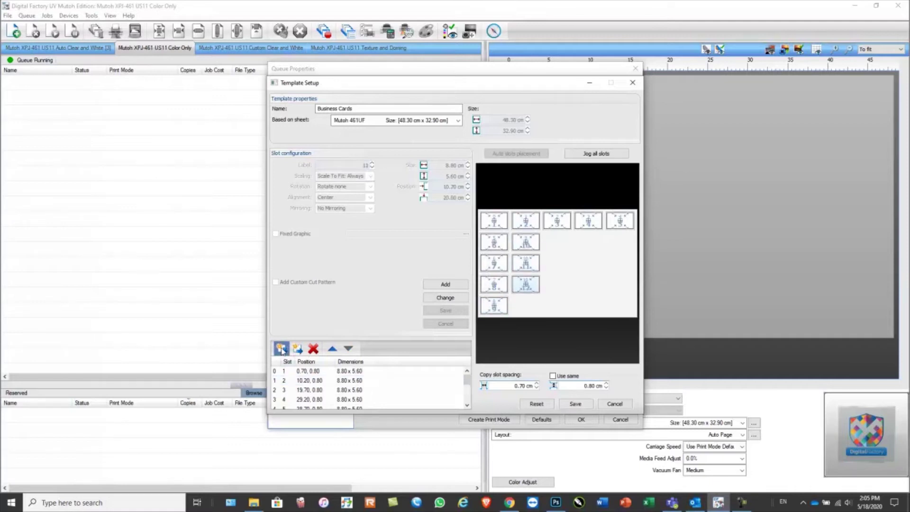
pyautogui.click(282, 350)
# Copy the third, fourth and fifth slots of the top row downward four times each to complete the 5 x 5 grid.
pyautogui.click(560, 226)
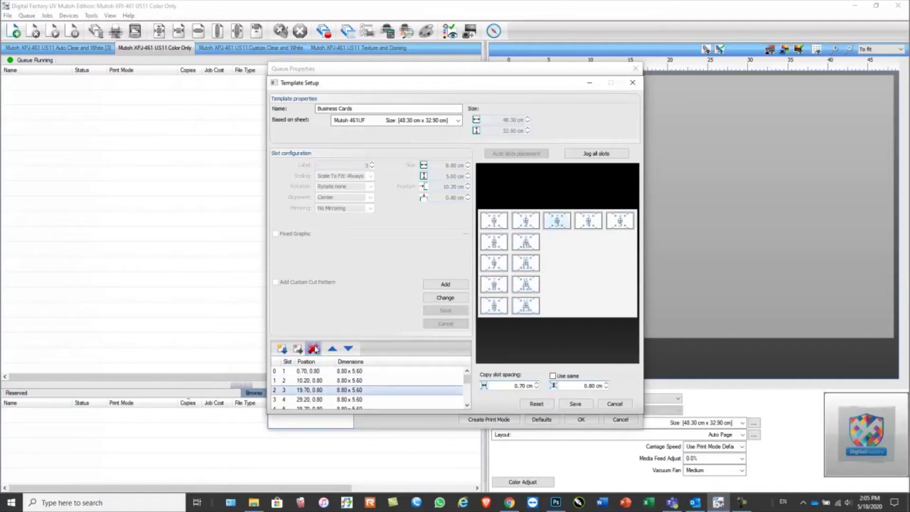
pyautogui.click(281, 349)
pyautogui.click(282, 349)
pyautogui.click(281, 349)
pyautogui.click(281, 349)
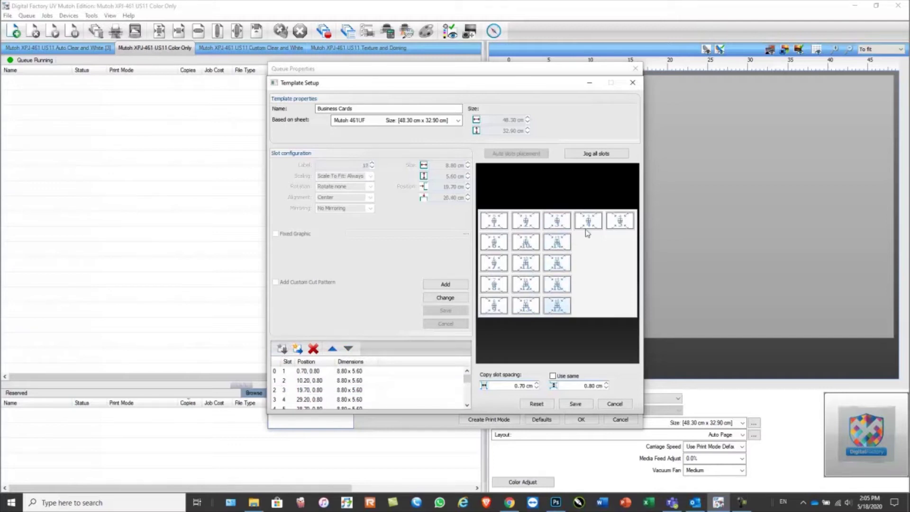
pyautogui.click(593, 221)
pyautogui.click(282, 349)
pyautogui.click(281, 349)
pyautogui.click(282, 349)
pyautogui.click(282, 350)
pyautogui.click(619, 227)
pyautogui.click(281, 349)
pyautogui.click(282, 350)
pyautogui.click(282, 349)
pyautogui.click(282, 350)
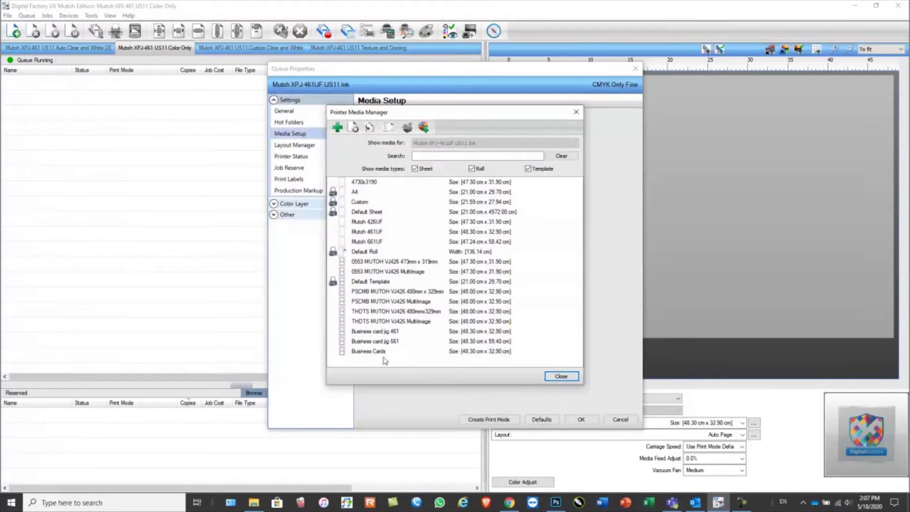
# Choose the Business Cards template as the queue's media and apply the queue properties.
pyautogui.click(375, 352)
pyautogui.click(561, 376)
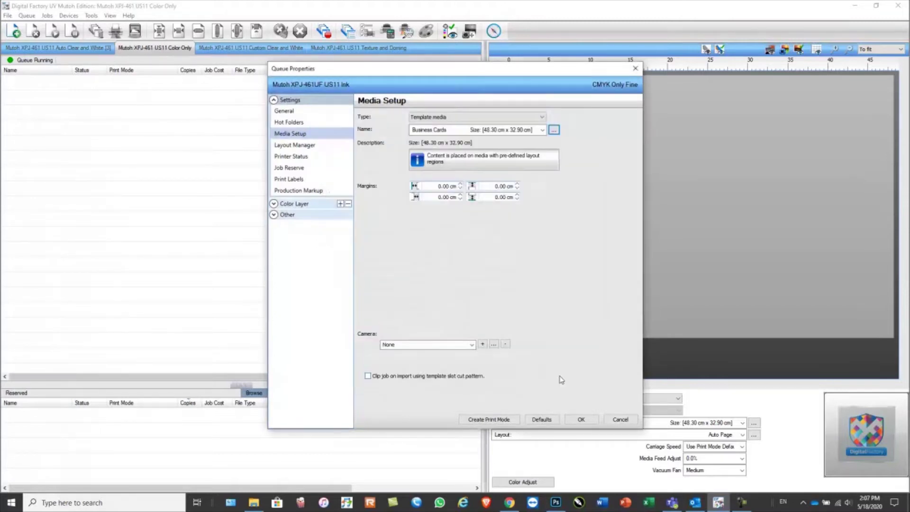
pyautogui.click(542, 130)
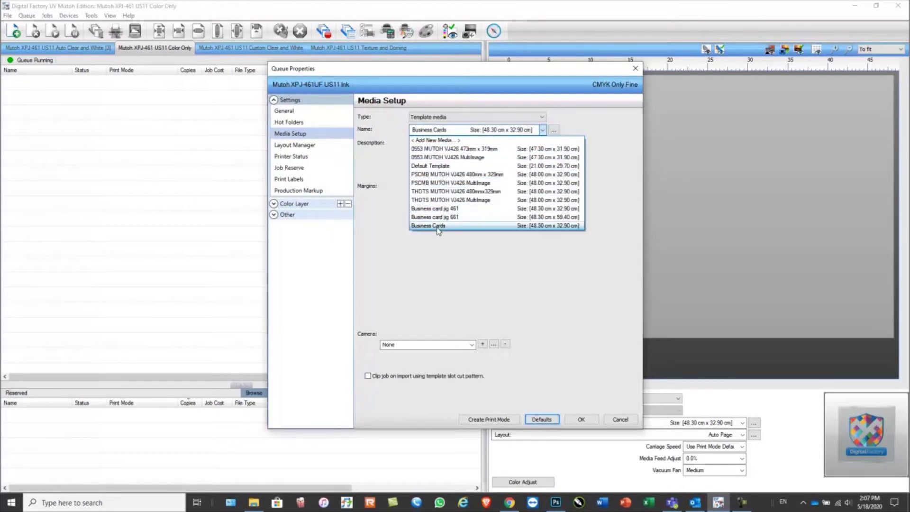
pyautogui.click(438, 226)
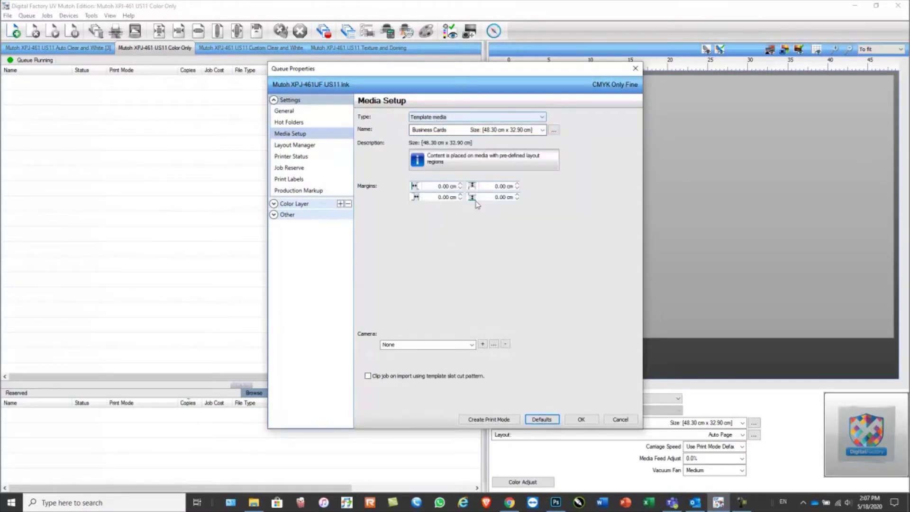
pyautogui.click(582, 420)
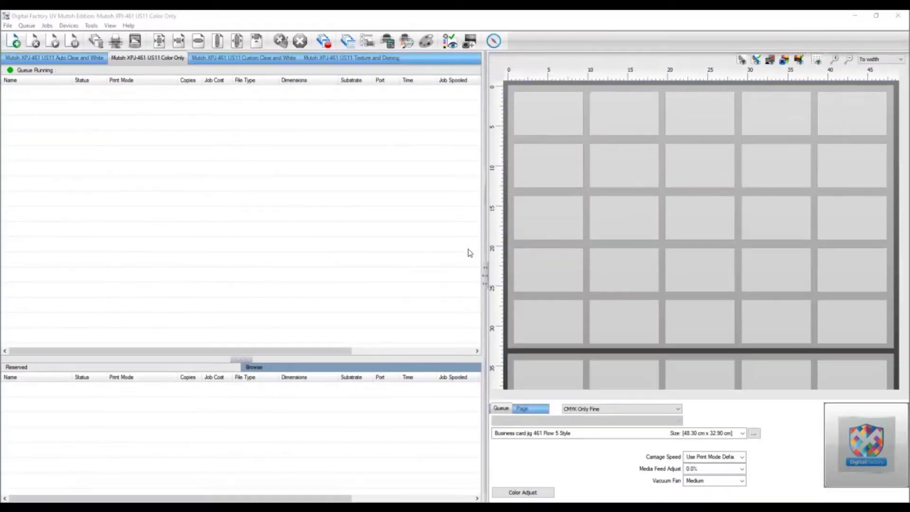
# Import 1 - Ipod.pdf into slot 1 of the Business card jig 461 Row 5 Style template.
pyautogui.click(13, 41)
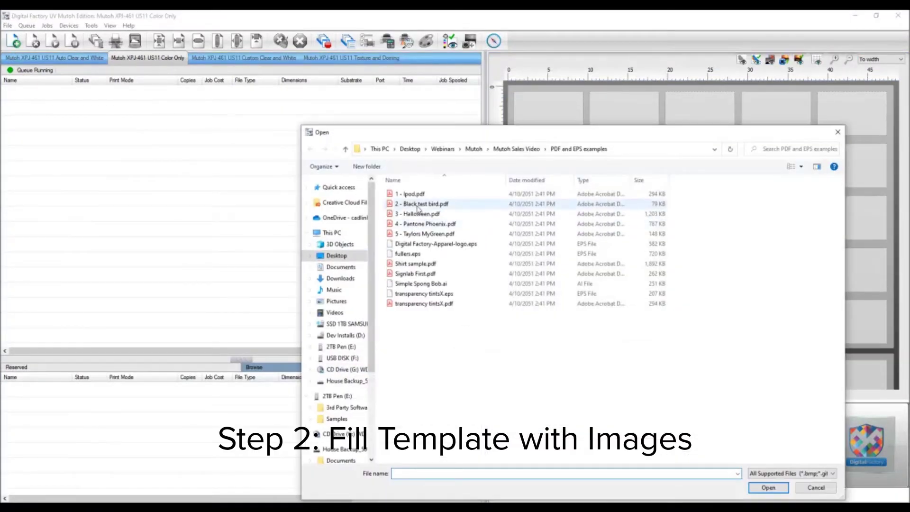
pyautogui.click(417, 196)
pyautogui.doubleClick(417, 198)
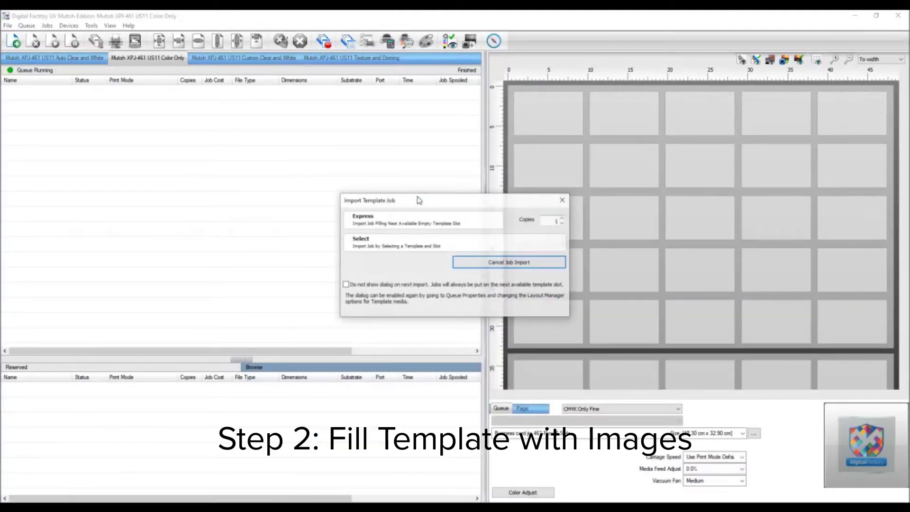
pyautogui.click(392, 245)
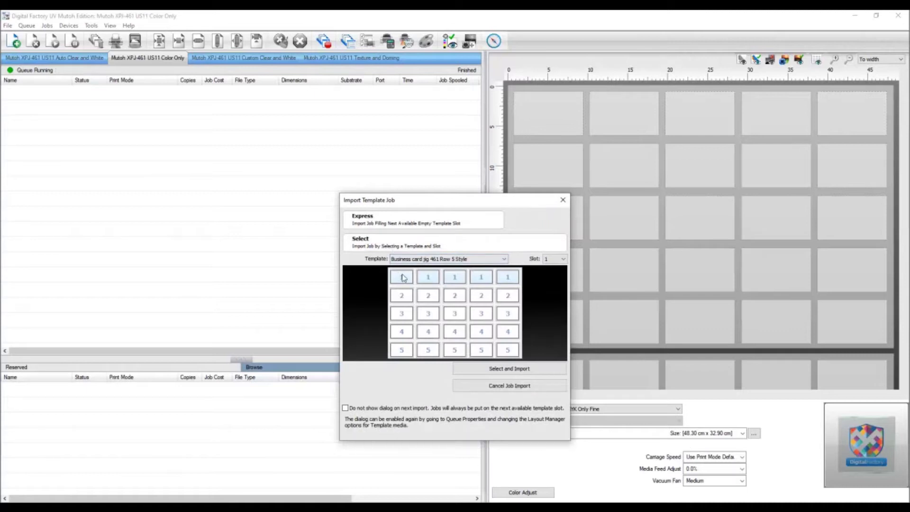
pyautogui.click(510, 369)
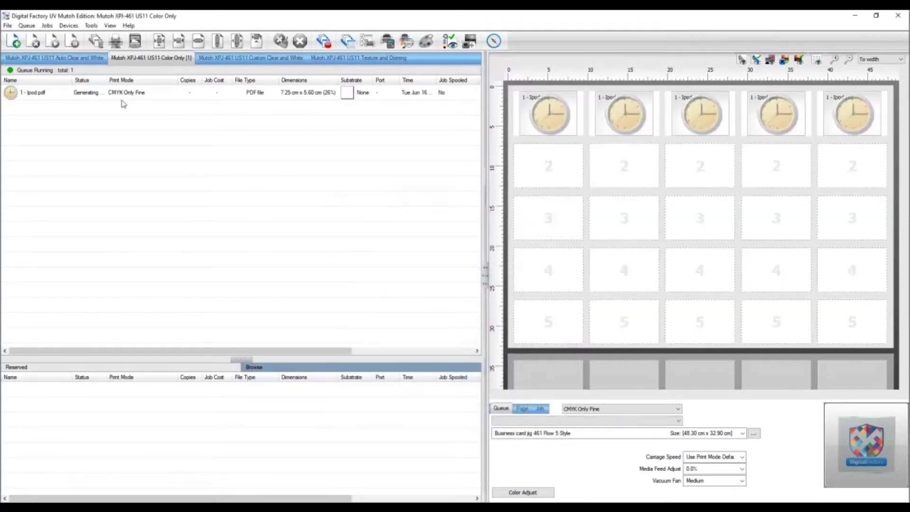
# Import 2 - Black test bird.pdf into slot 2 of the Business card jig 461 Row 5 Style template.
pyautogui.click(14, 42)
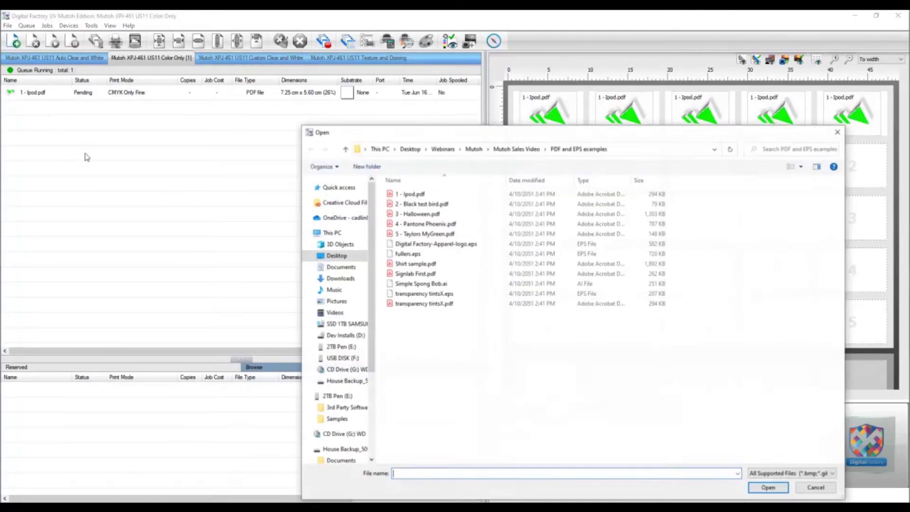
pyautogui.doubleClick(422, 204)
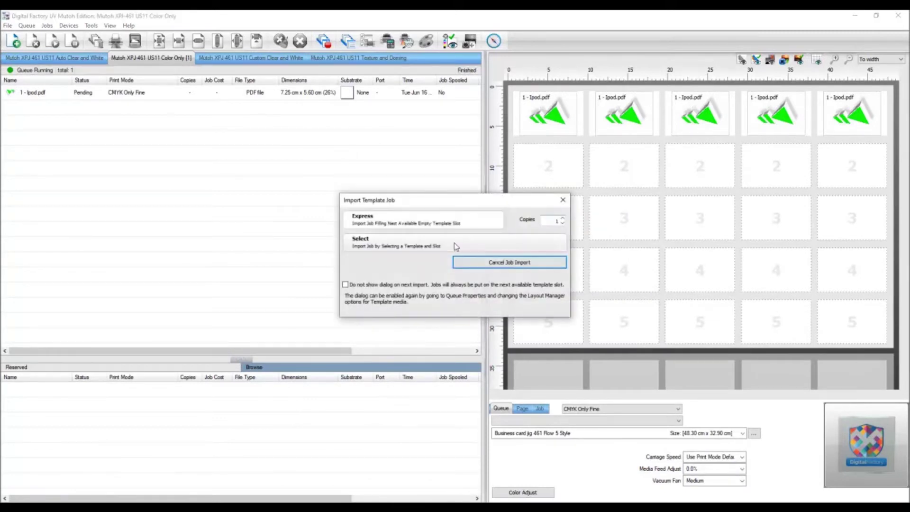
pyautogui.click(451, 244)
pyautogui.click(509, 368)
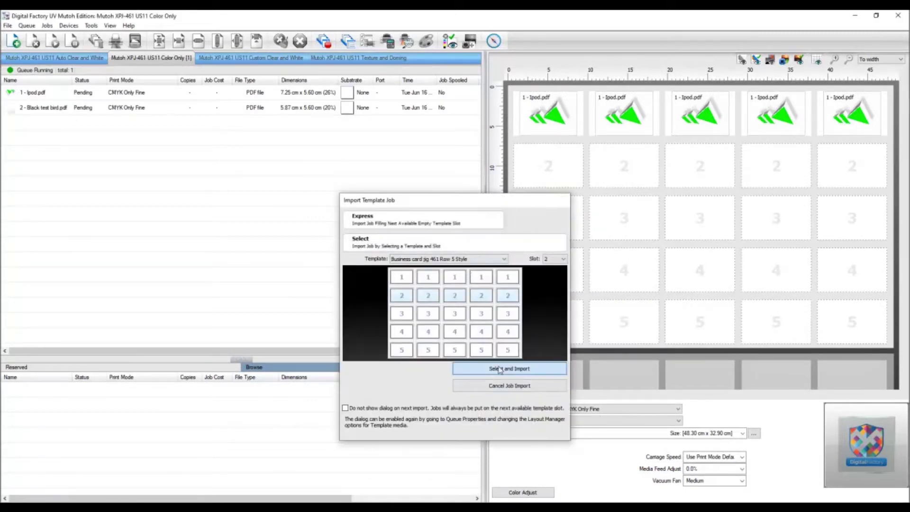
# Import 3 - Halloween.pdf into slot 3 of the Business card jig 461 Row 5 Style template.
pyautogui.click(13, 41)
pyautogui.doubleClick(417, 214)
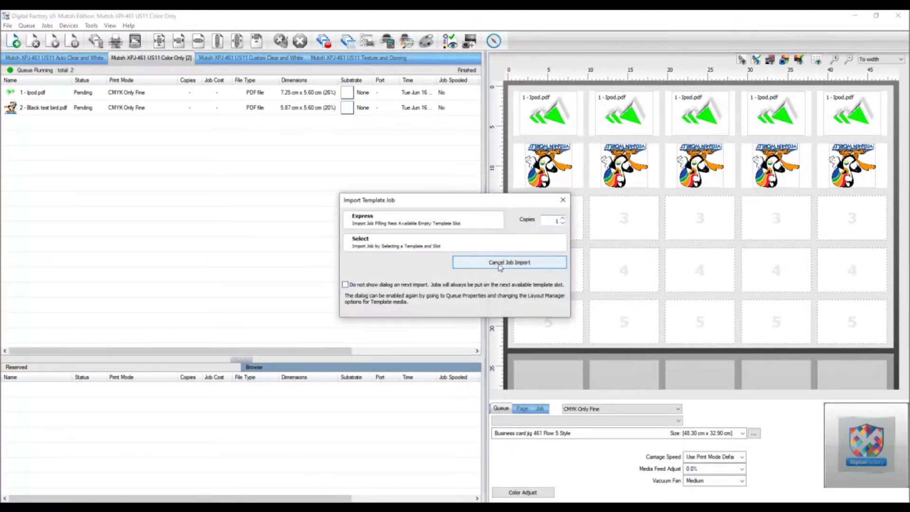
pyautogui.click(493, 242)
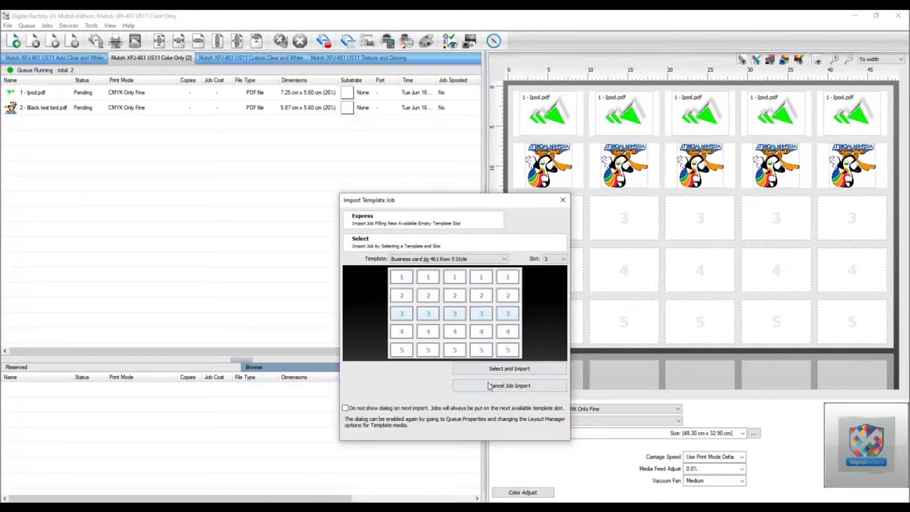
pyautogui.click(501, 369)
# Import 4 - Pantone Phoenix.pdf into slot 4 of the Business card jig 461 Row 5 Style template.
pyautogui.click(14, 41)
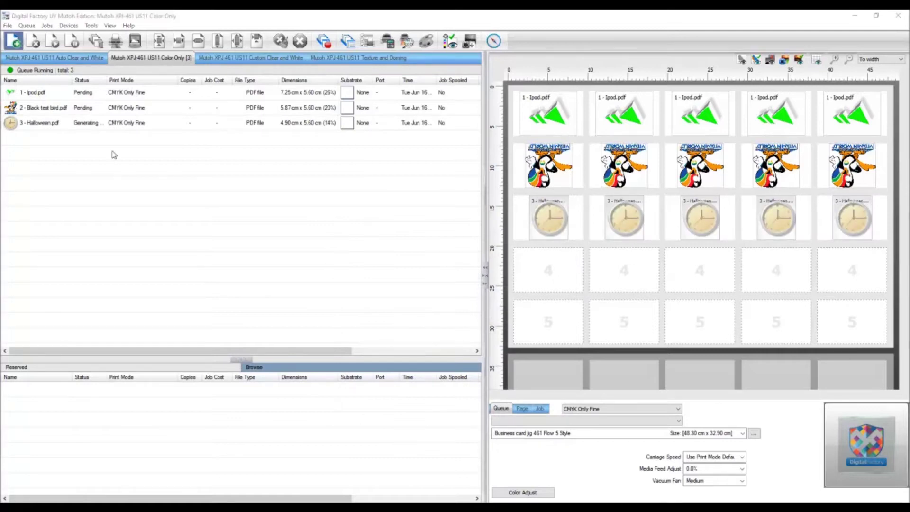
pyautogui.doubleClick(425, 224)
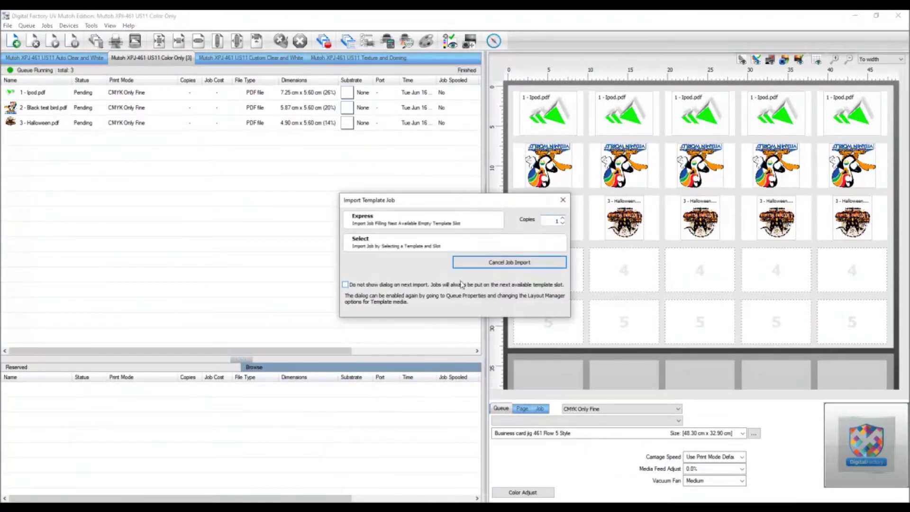
pyautogui.click(469, 265)
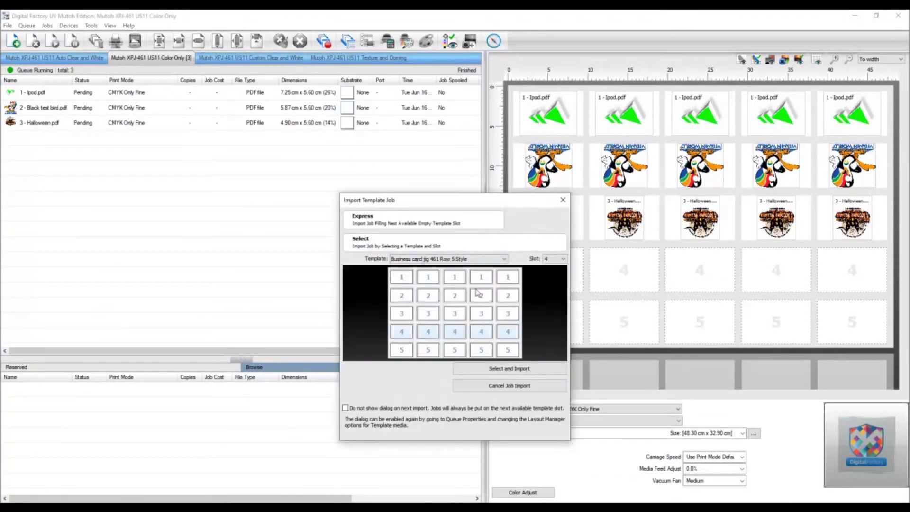
pyautogui.click(493, 369)
# Import 5 - Taylors MyGreen.pdf into slot 5 of the Business card jig 461 Row 5 Style template.
pyautogui.click(7, 40)
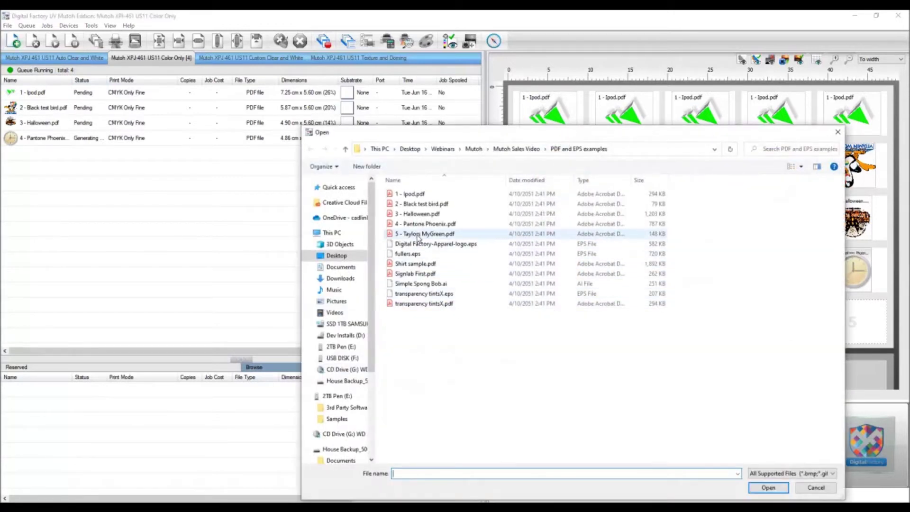
pyautogui.doubleClick(420, 234)
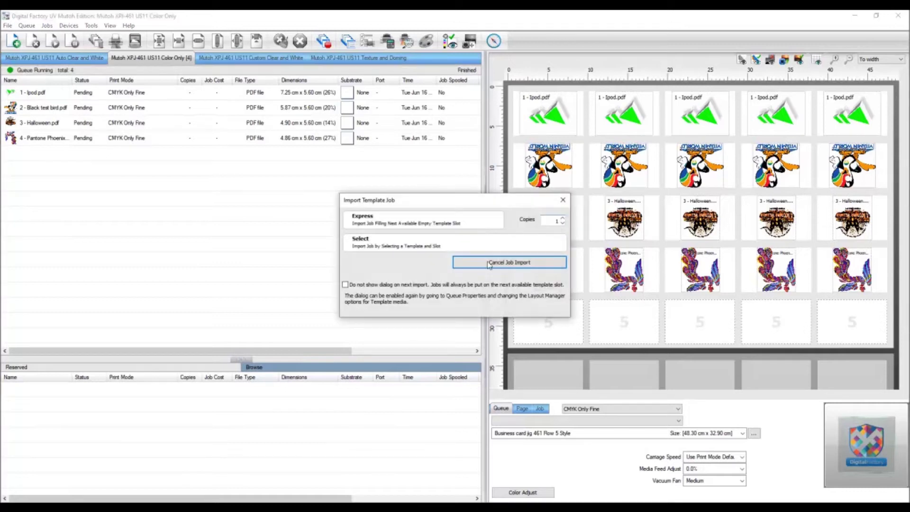
pyautogui.click(462, 244)
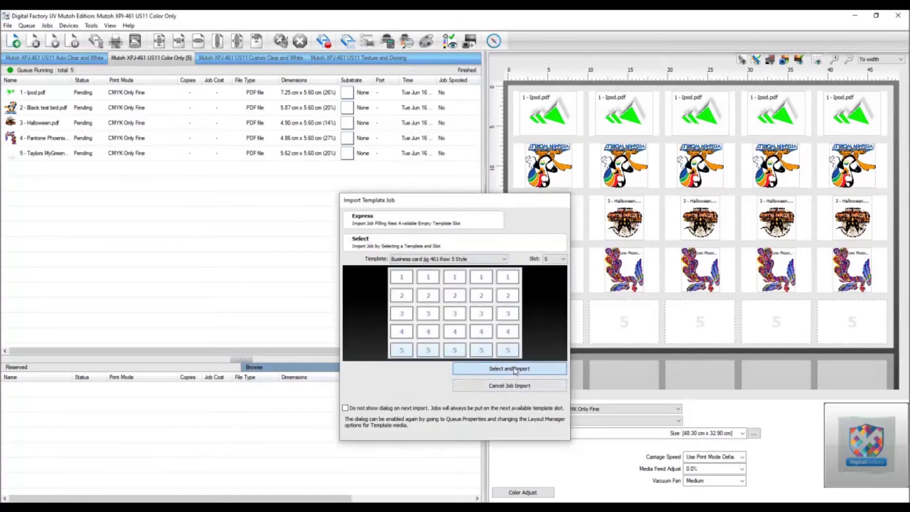
pyautogui.click(515, 370)
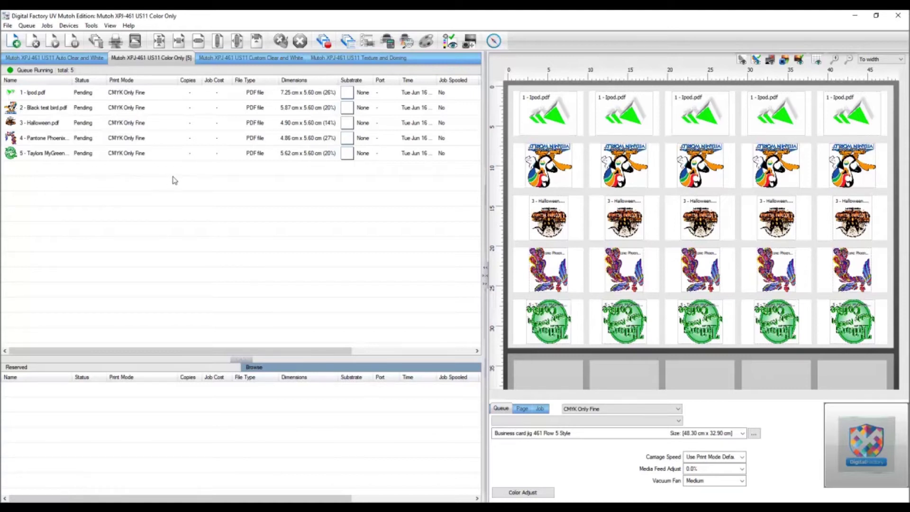
# Select all five business card jobs in the queue and spool them together as one template page.
pyautogui.moveTo(156, 162); pyautogui.dragTo(17, 86)
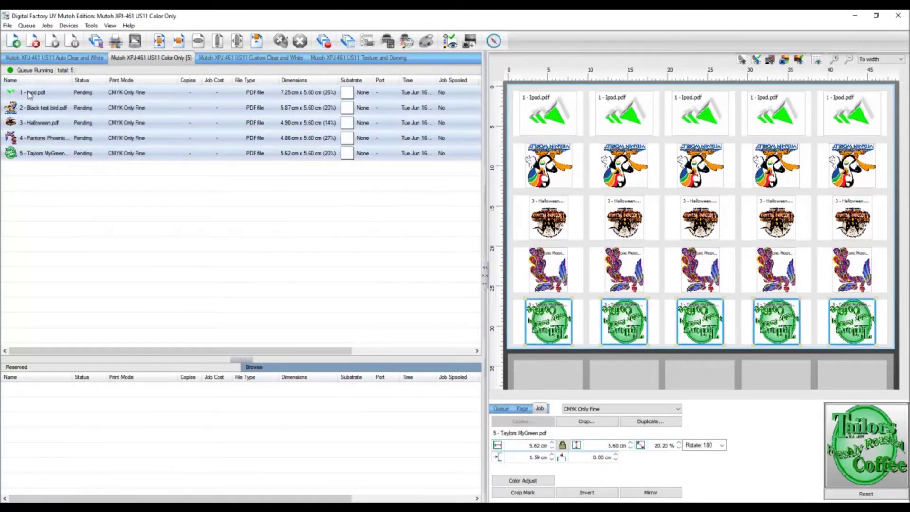
pyautogui.rightClick(29, 94)
pyautogui.click(63, 161)
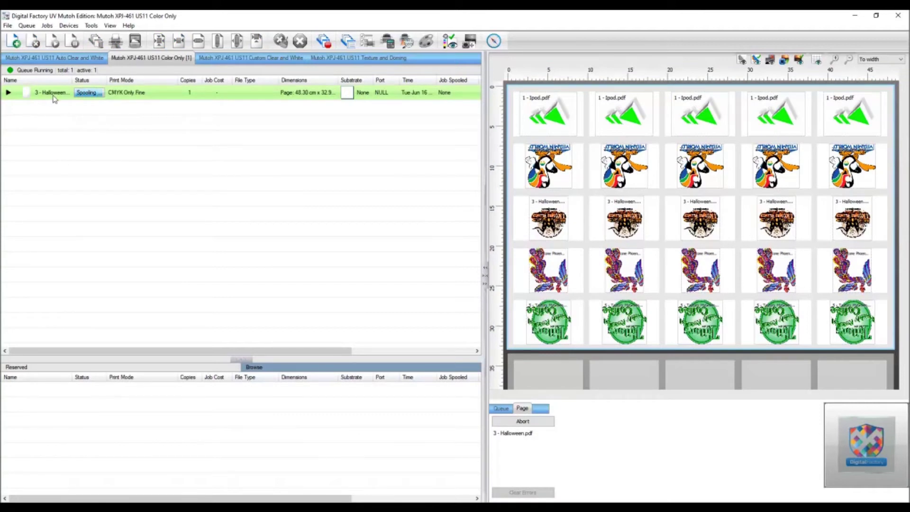
# Print the combined business card page from the Color Only queue.
pyautogui.moveTo(55, 98)
pyautogui.rightClick(54, 94)
pyautogui.click(77, 173)
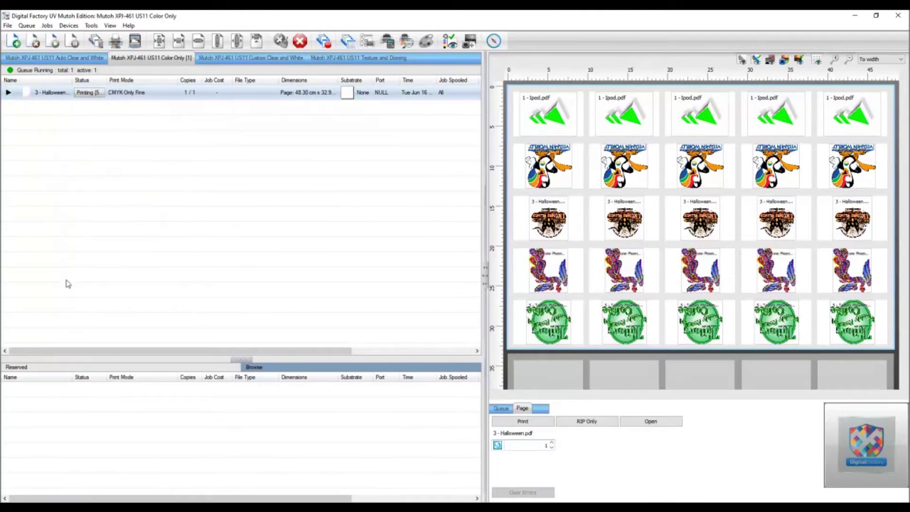